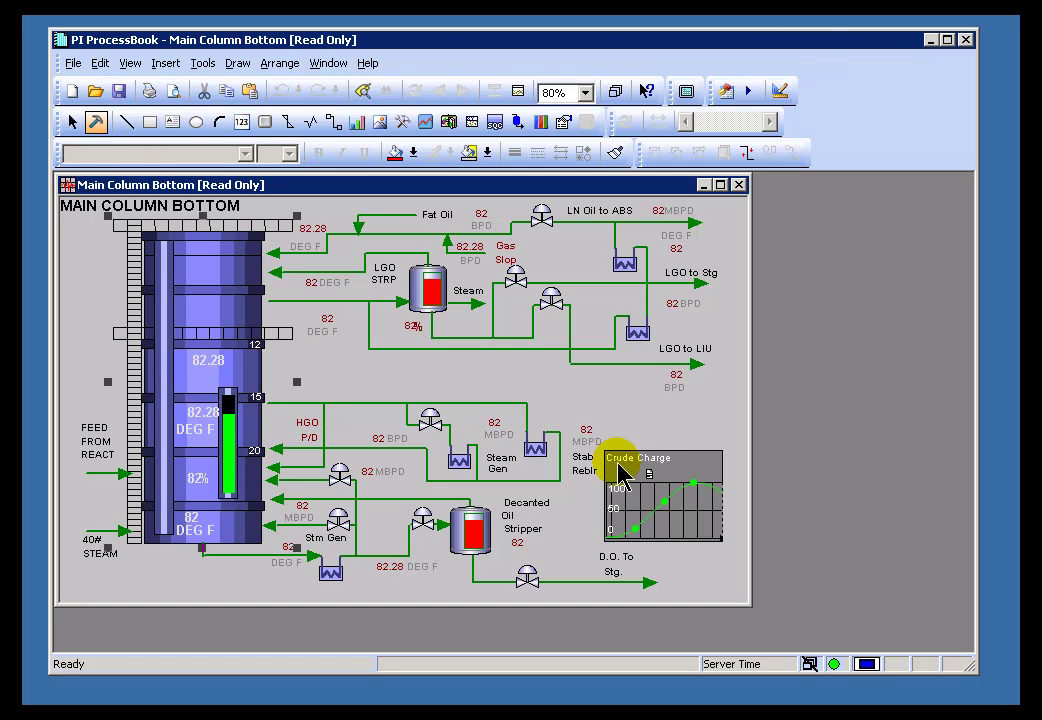
Select the Crude Charge trend, LGO STRP vessel and 82.28 value label, then clear the selection
click(649, 480)
click(436, 298)
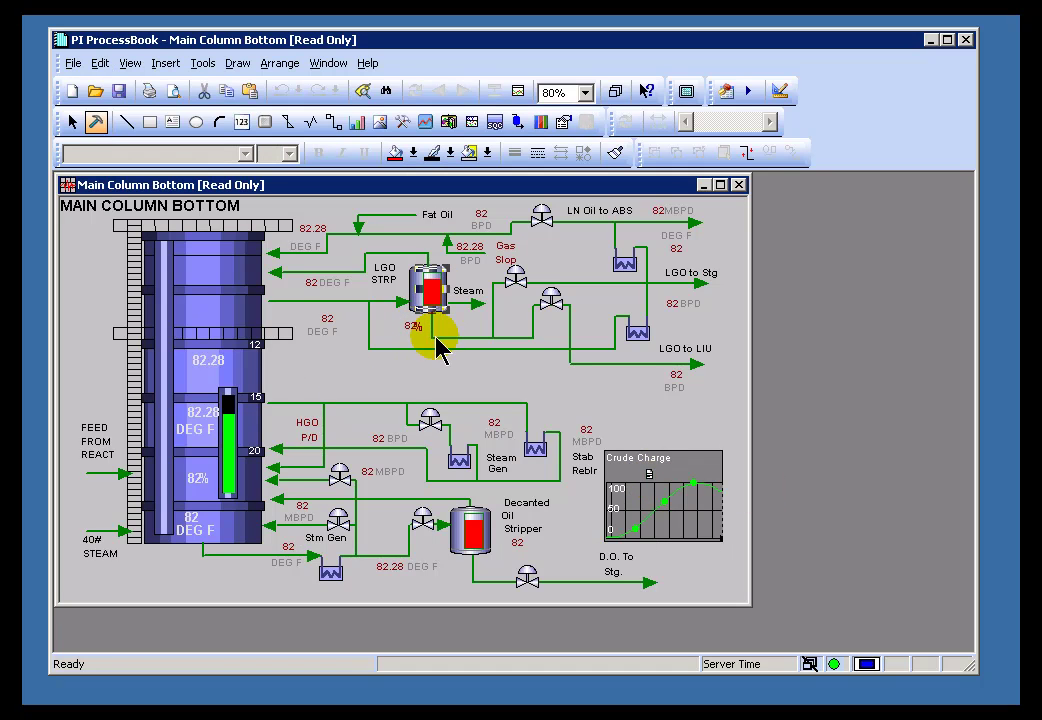
click(616, 423)
click(314, 228)
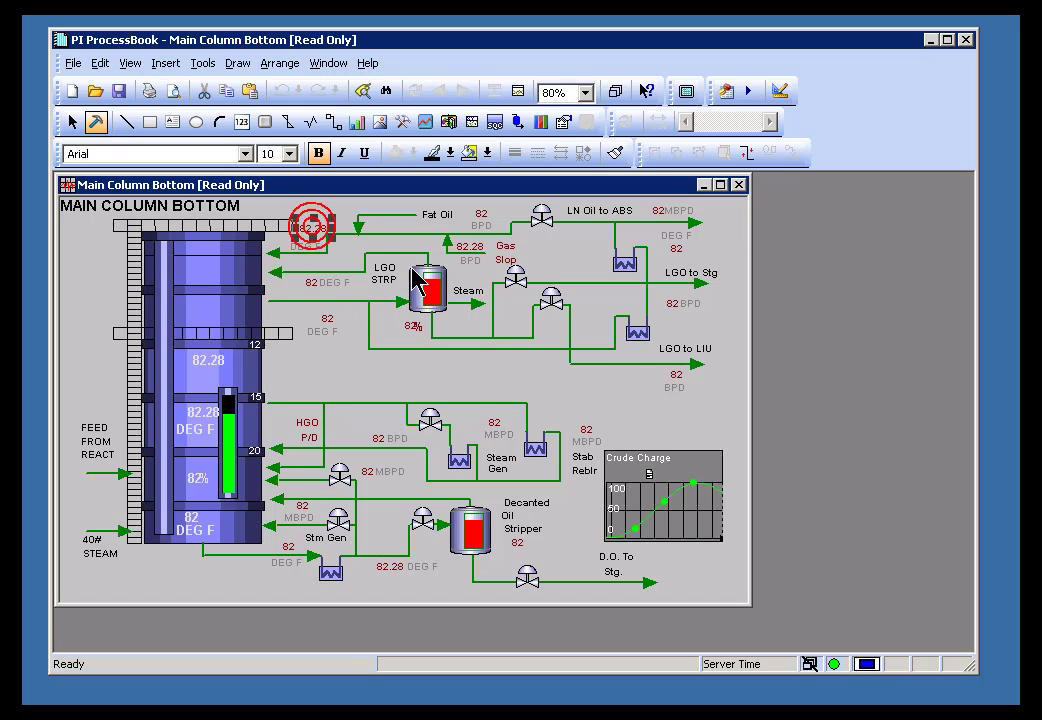
click(458, 385)
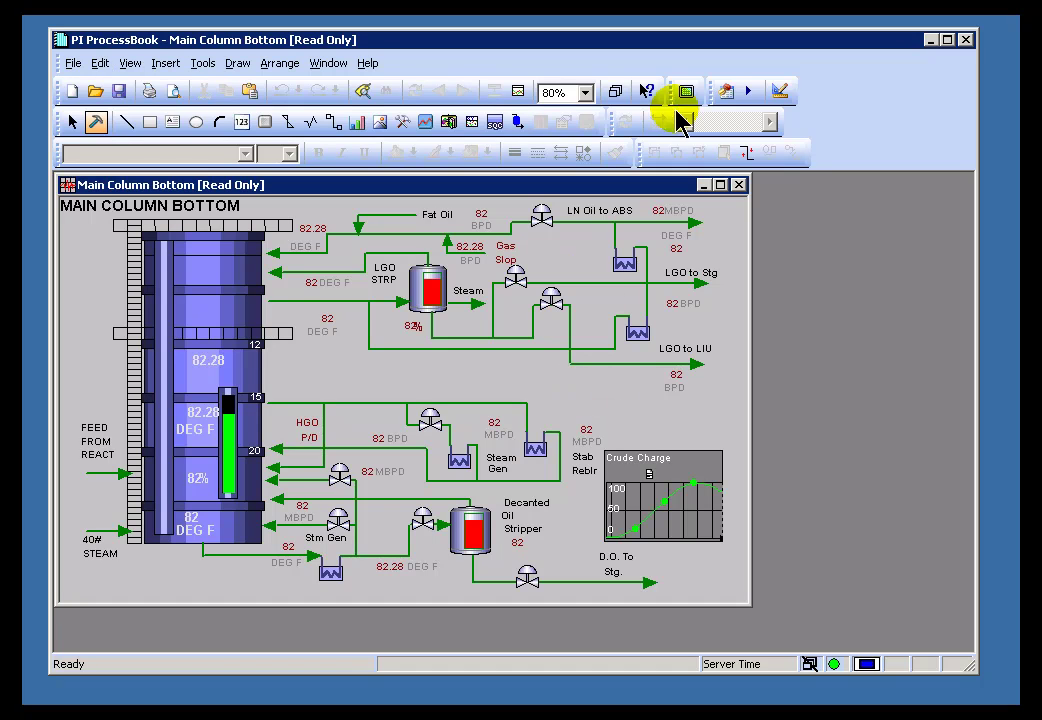
Close Main Column Bottom and the PIDEMO notebook, open Exercise PB2.PDI, and switch to Run mode
click(740, 184)
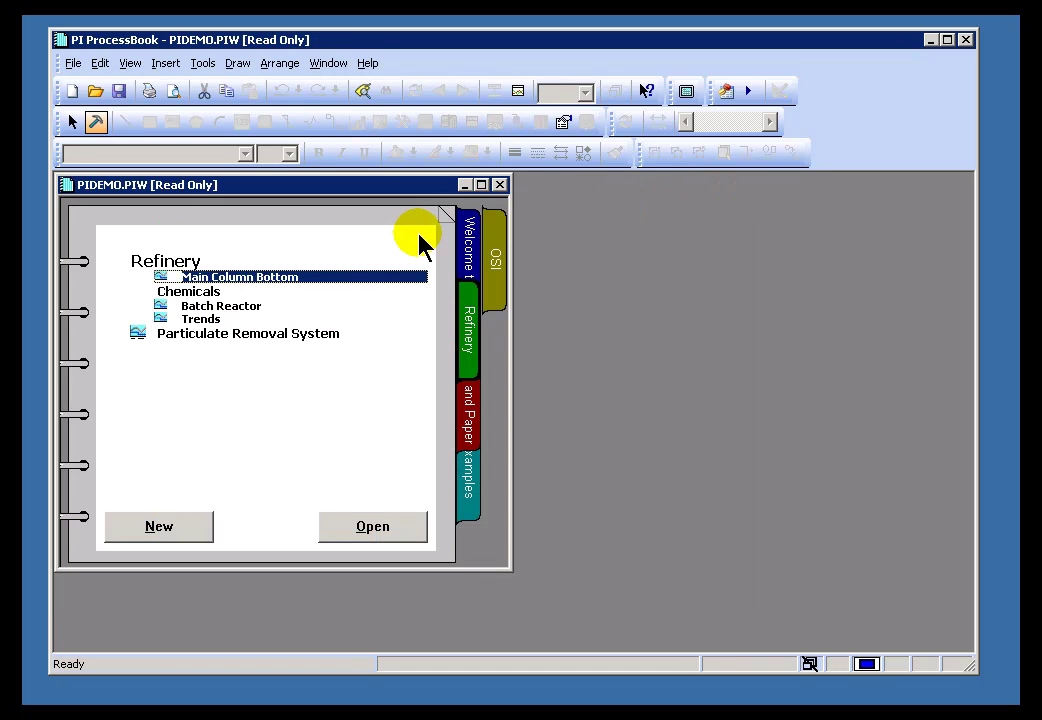
click(499, 187)
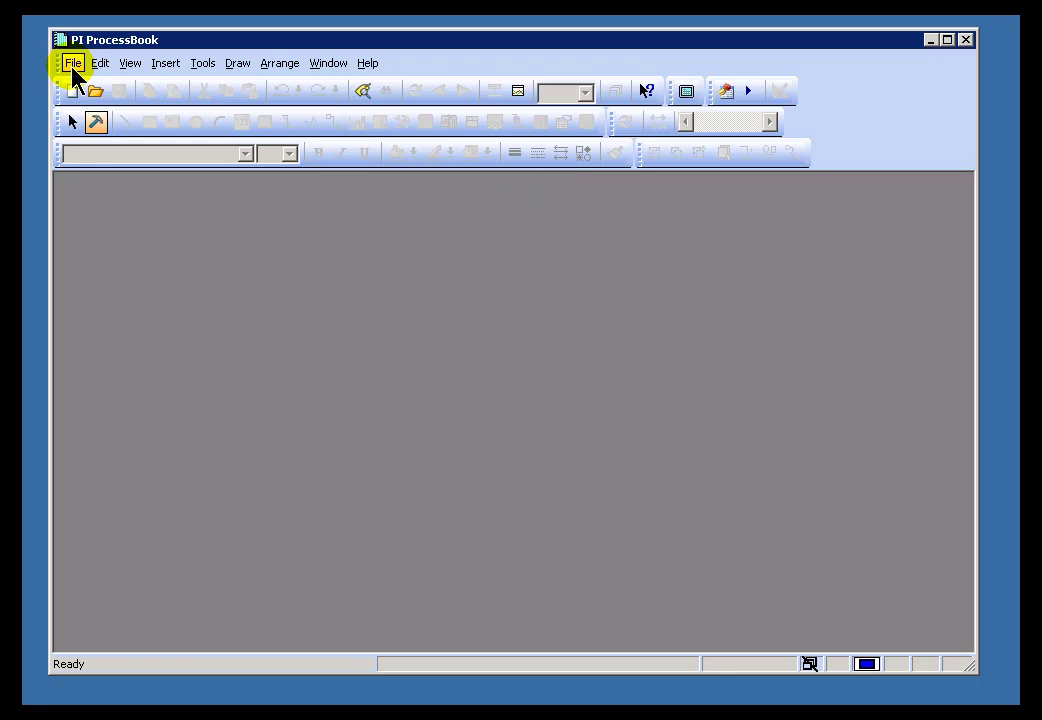
click(72, 64)
click(100, 105)
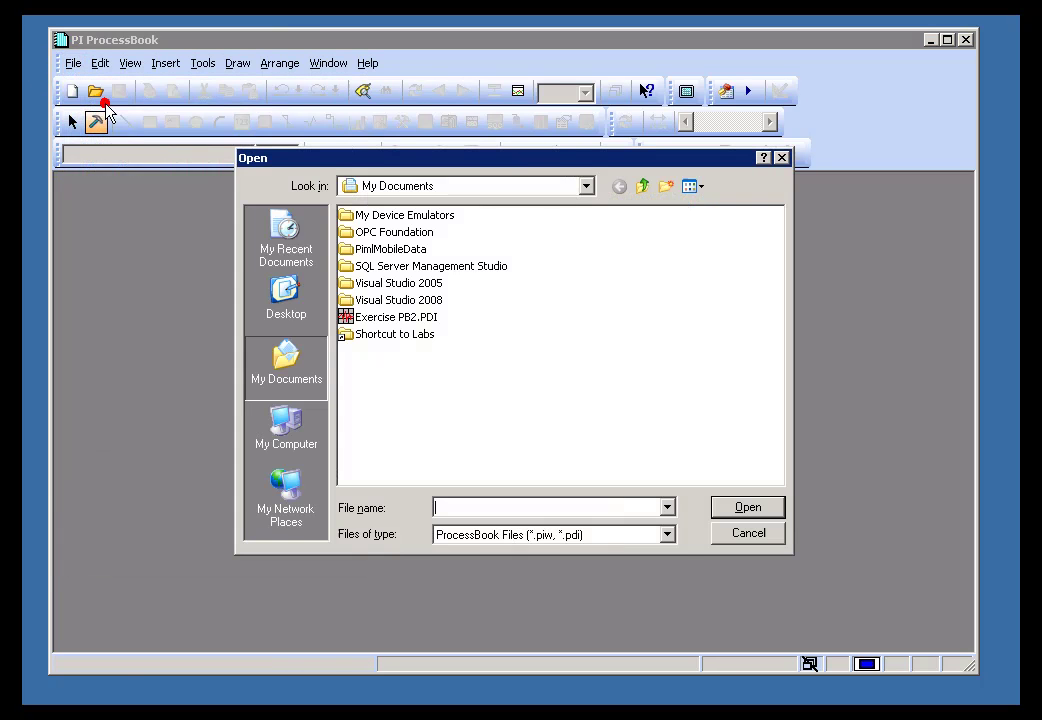
click(352, 318)
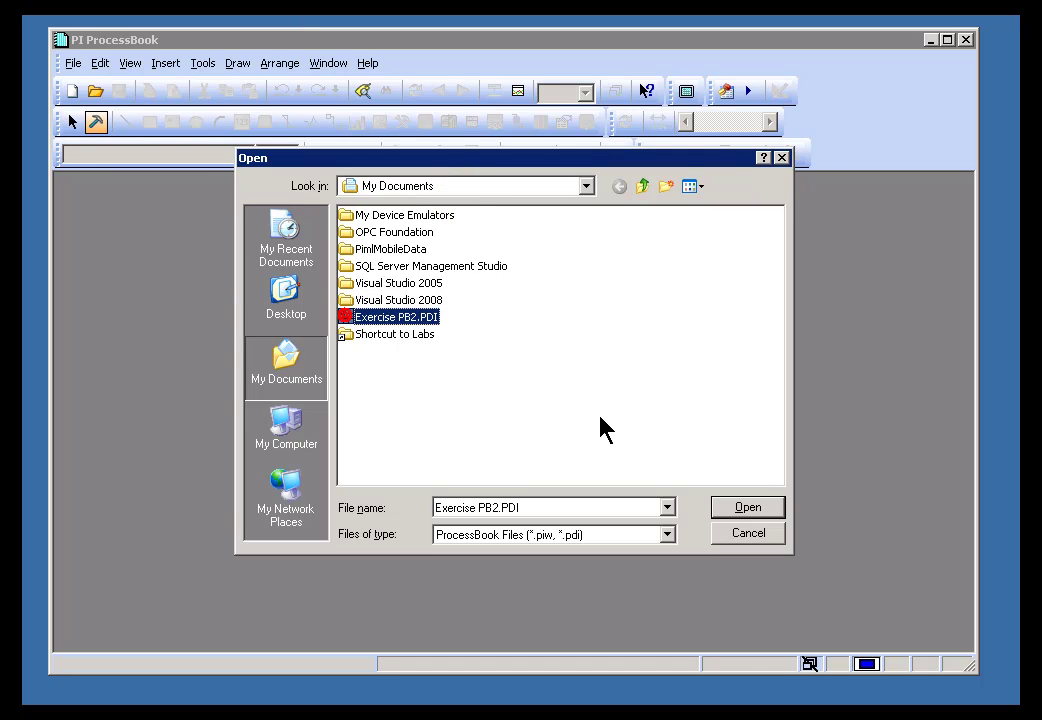
click(750, 510)
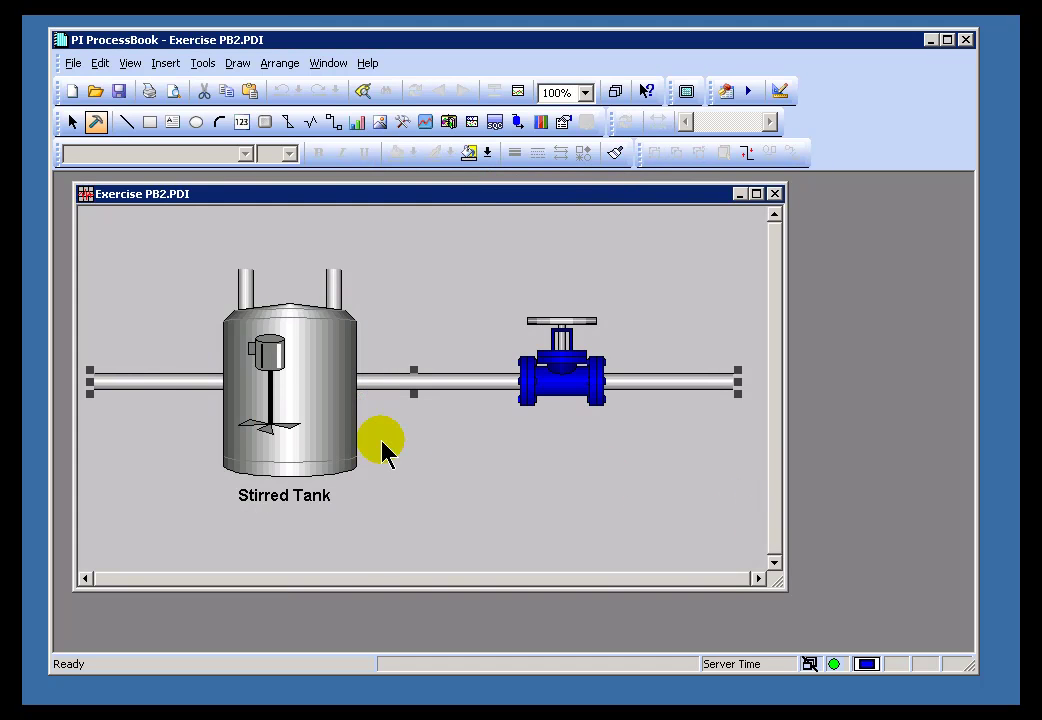
click(72, 122)
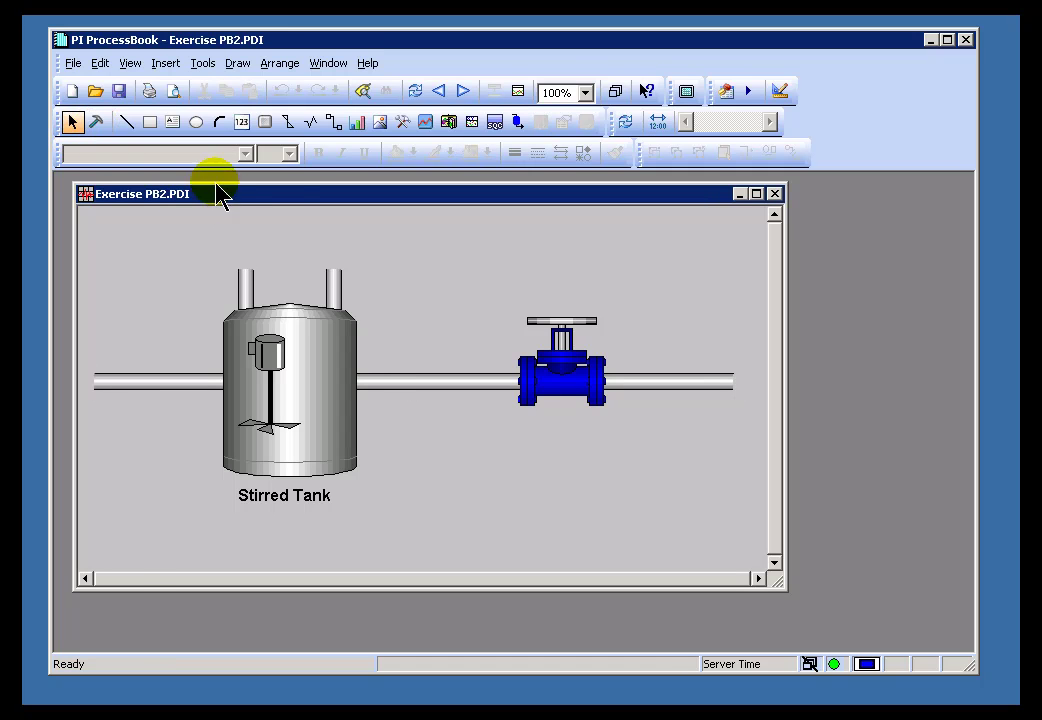
click(133, 63)
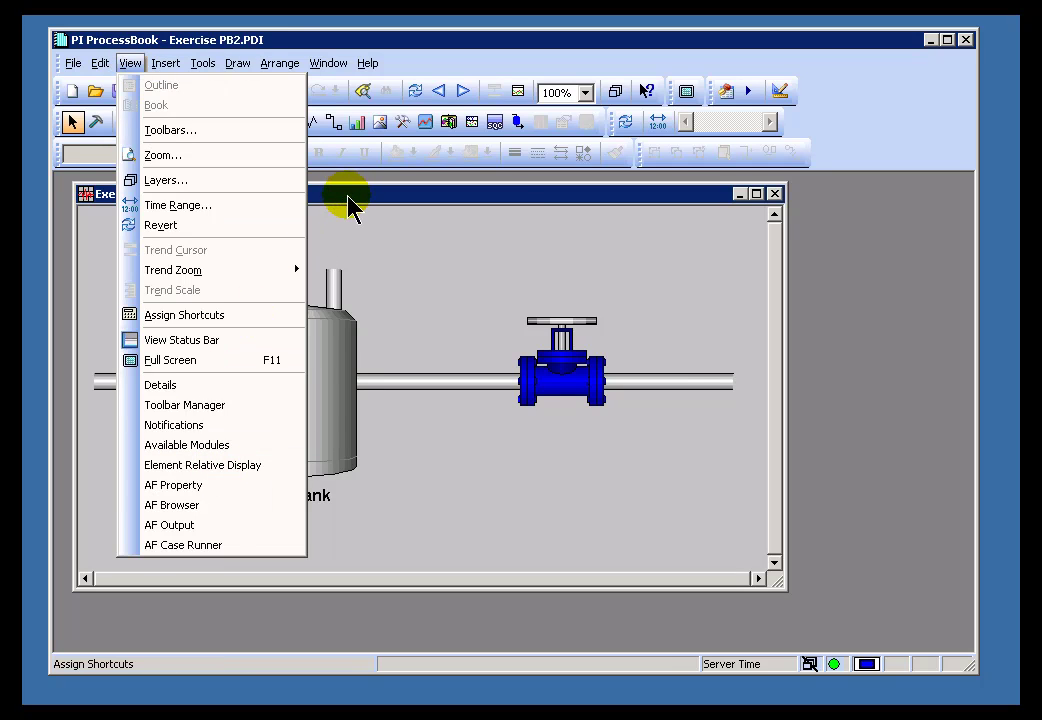
Return to Build mode and show the Data Favorites pane from the View menu
click(352, 206)
click(97, 122)
click(124, 65)
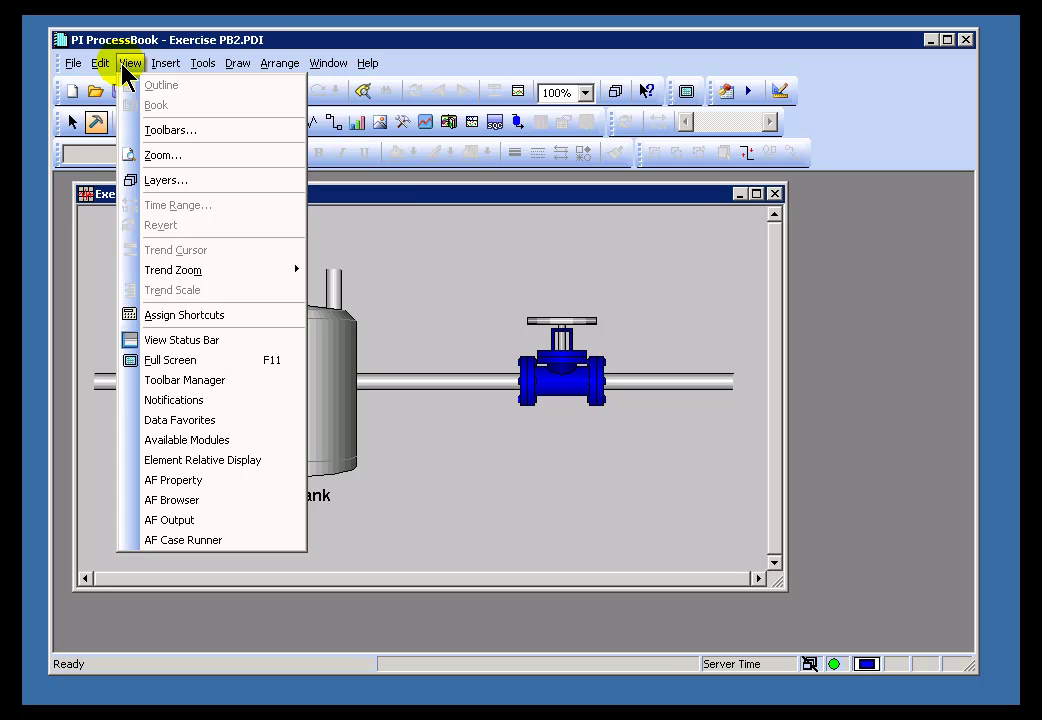
click(368, 191)
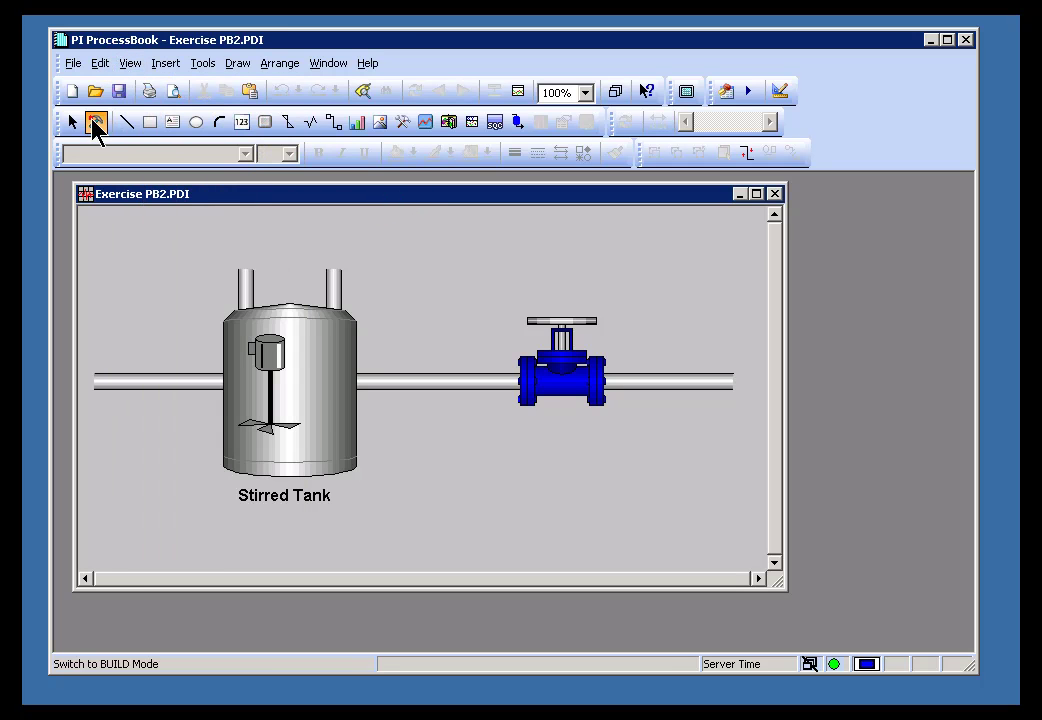
click(129, 63)
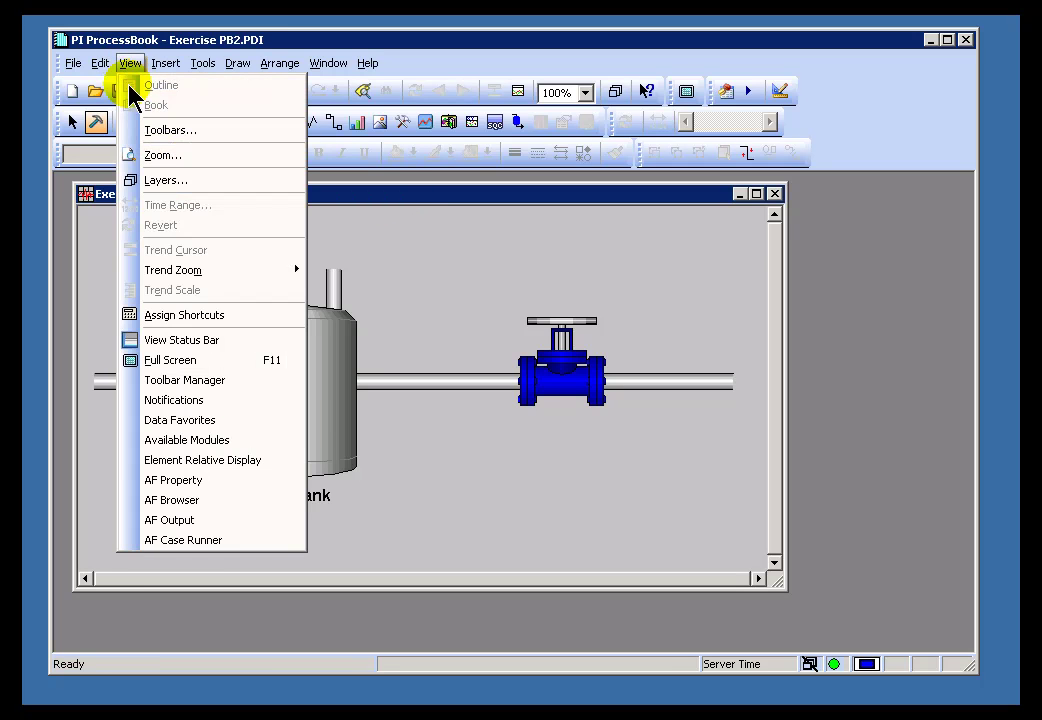
click(176, 421)
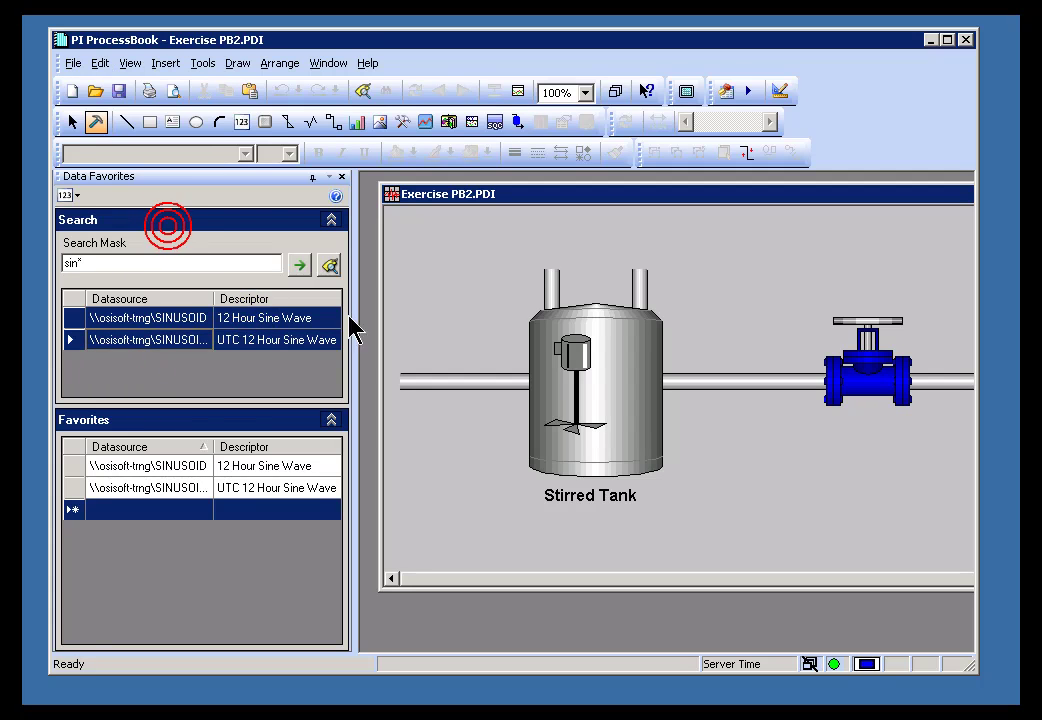
click(207, 422)
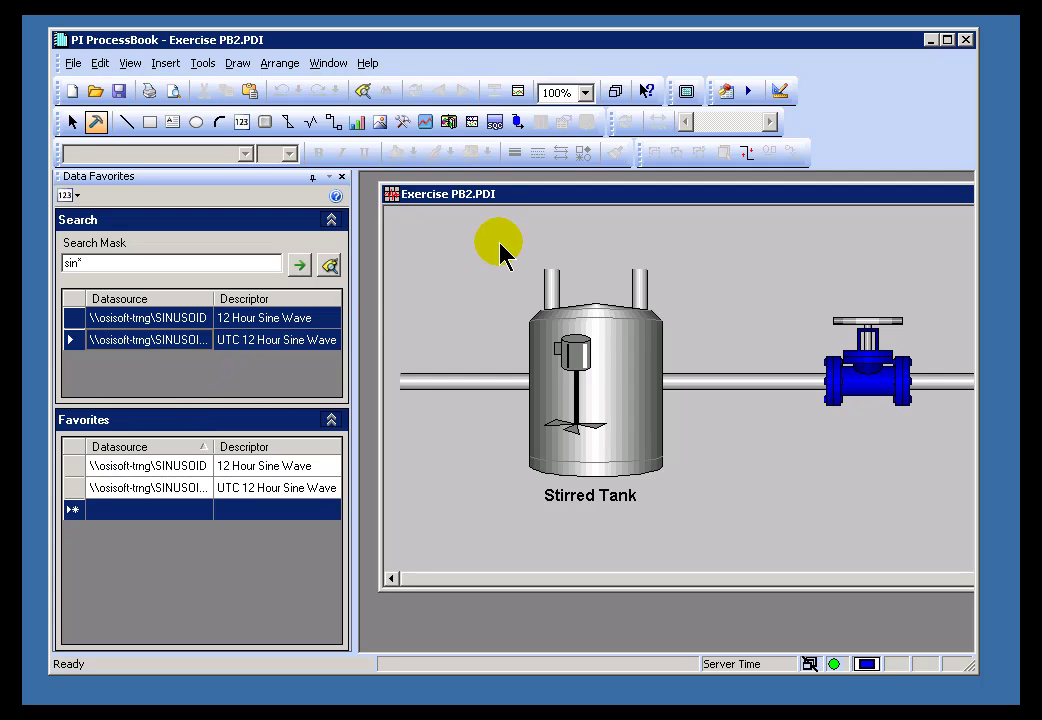
click(156, 379)
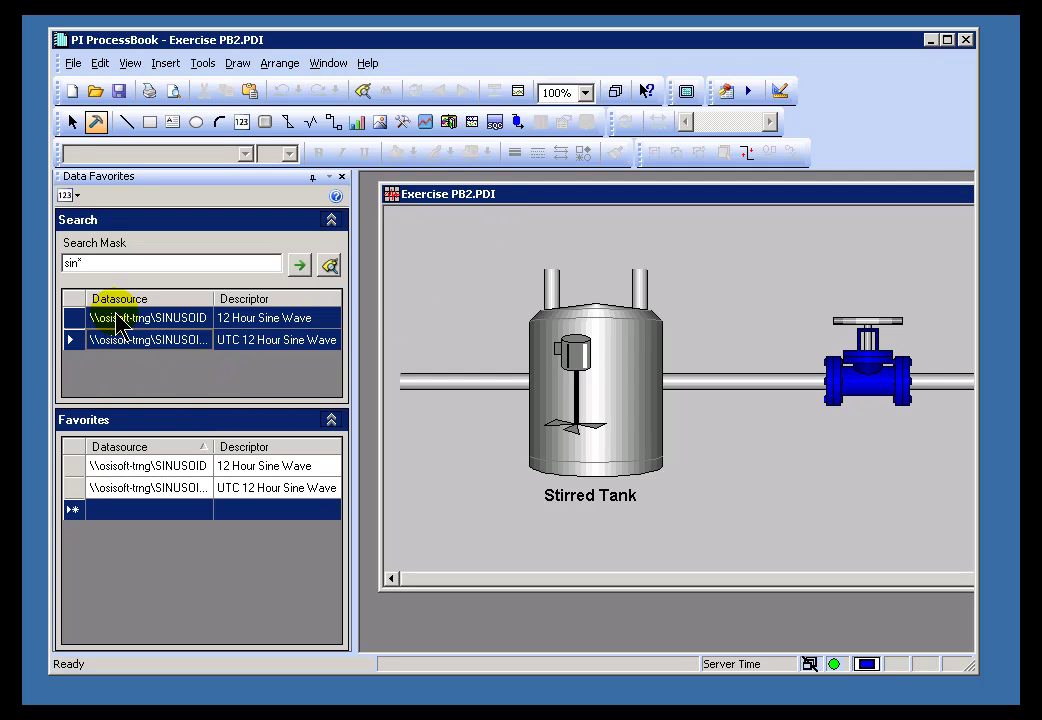
mouse_move(113, 316)
mouse_down()
mouse_move(331, 295)
mouse_move(472, 256)
mouse_up()
click(463, 311)
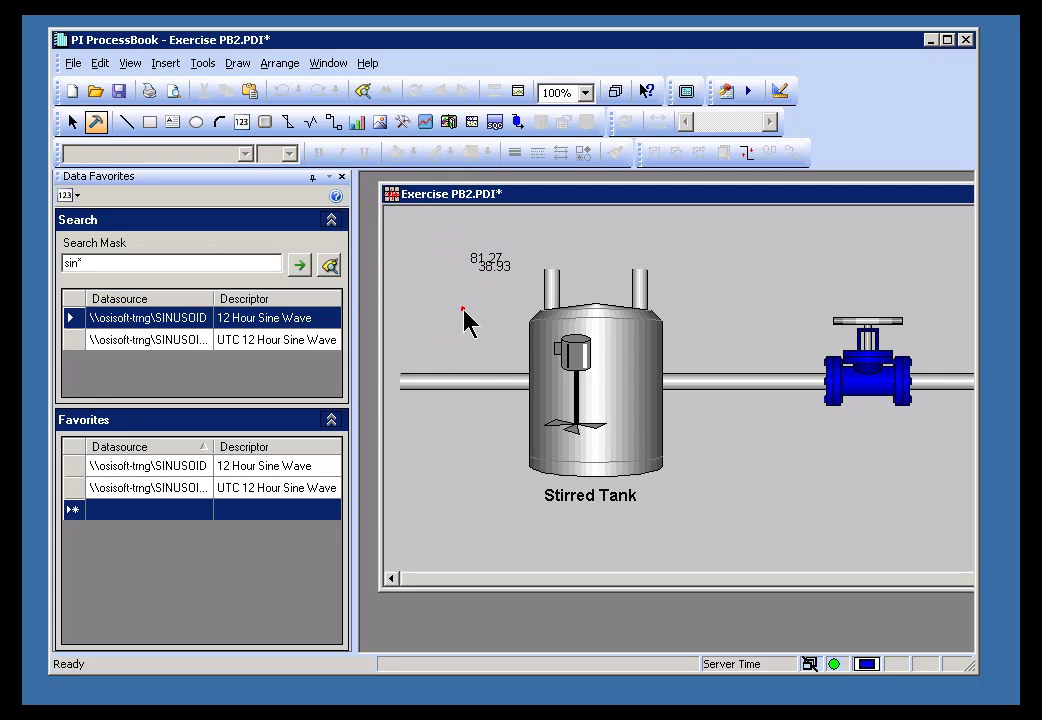
click(500, 268)
drag(482, 290, 481, 293)
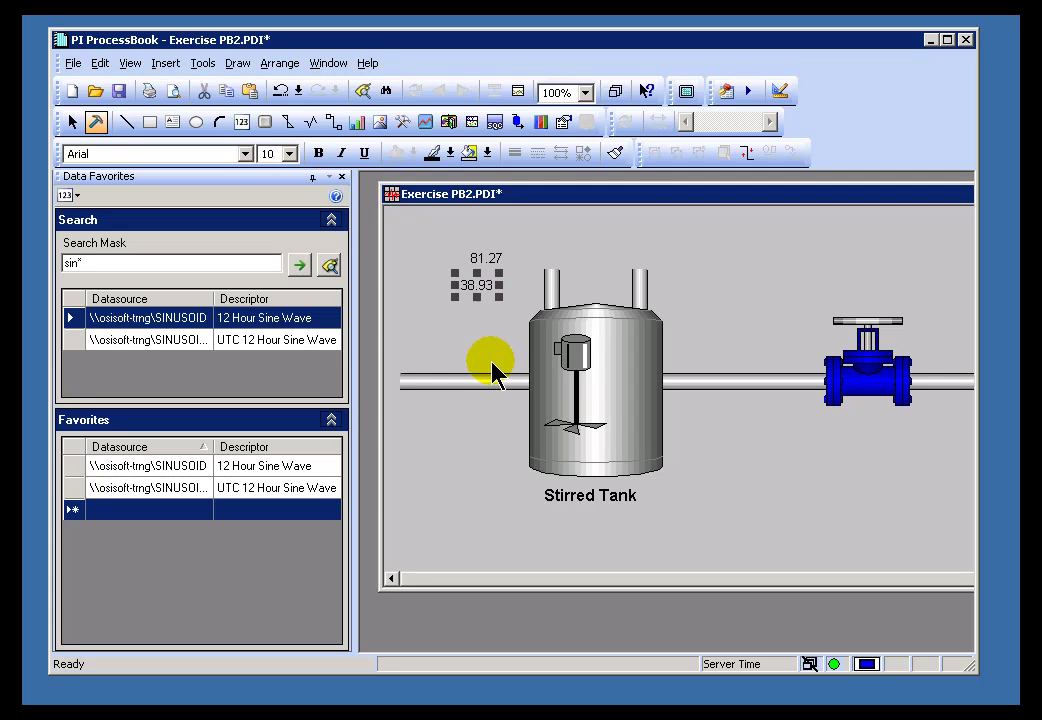
click(487, 257)
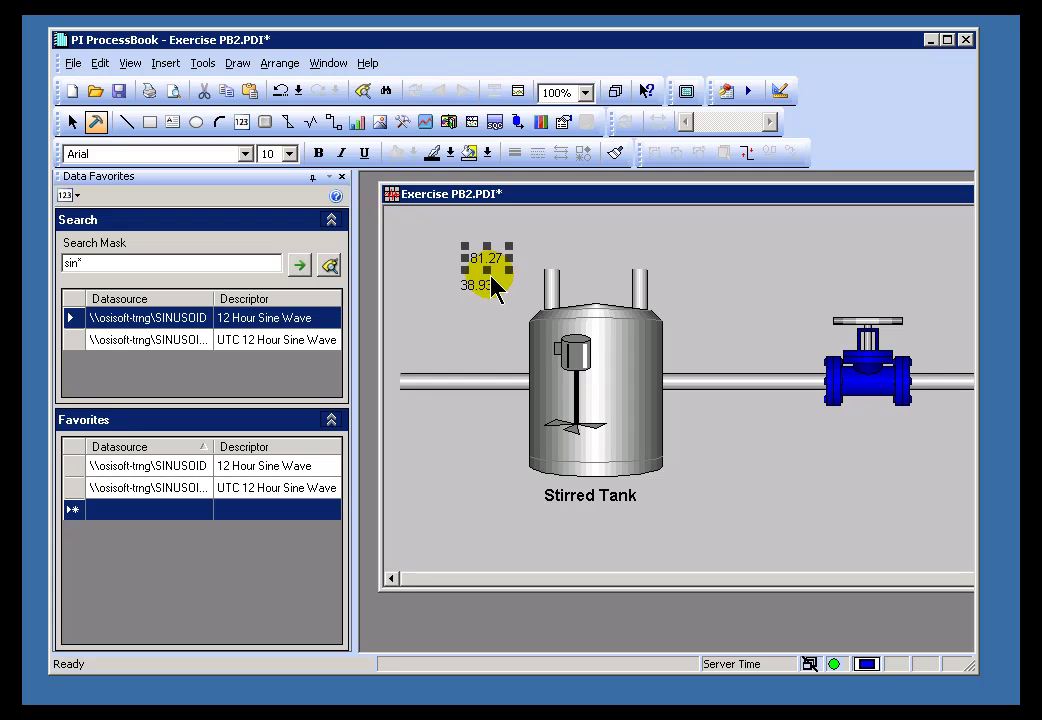
key(Delete)
click(473, 287)
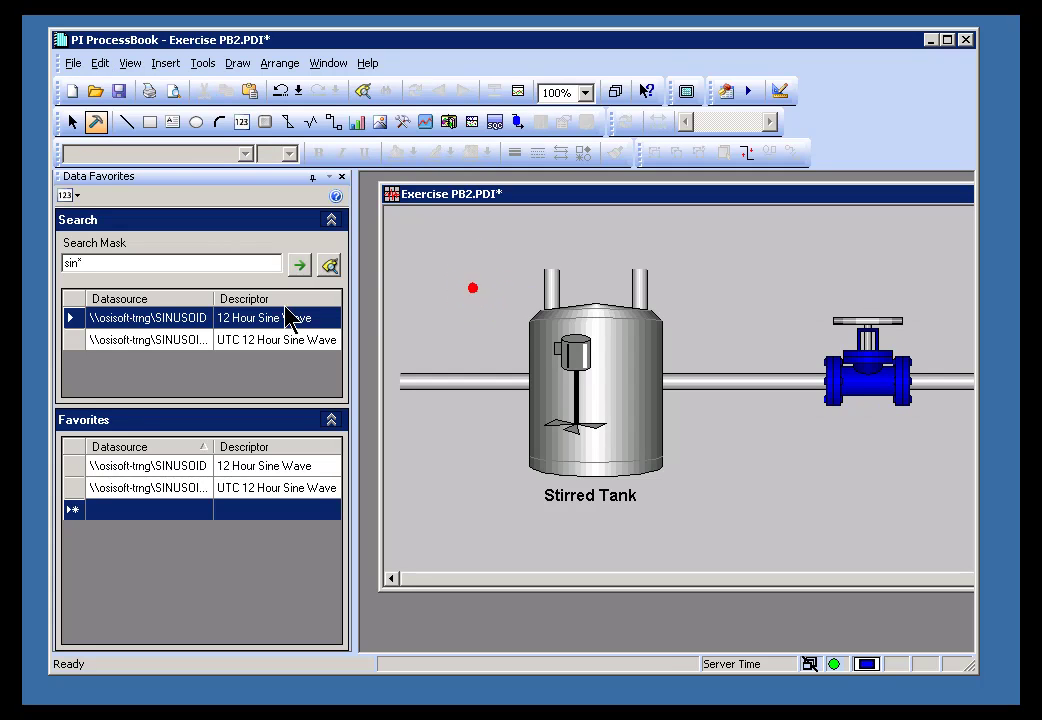
Delete the UTC 12 Hour Sine Wave tag from Favorites
right_click(135, 472)
click(195, 524)
right_click(145, 470)
click(140, 468)
click(132, 490)
key(Caps_Lock)
right_click(121, 490)
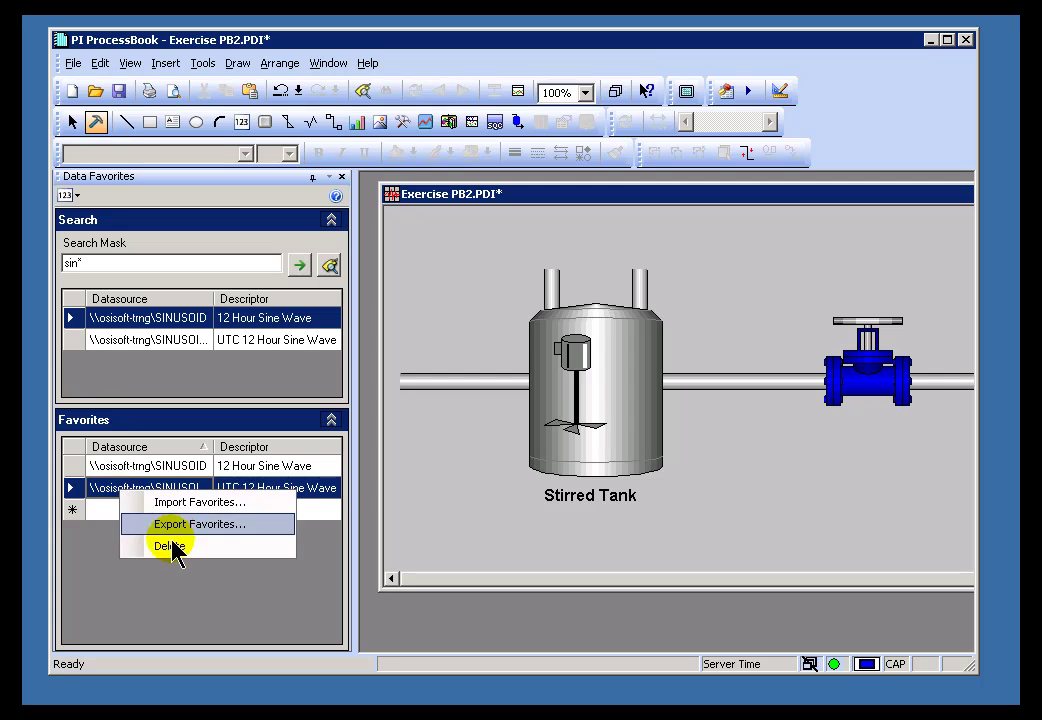
click(173, 548)
Delete the remaining 12 Hour Sine Wave favorite, leaving the list empty
click(138, 467)
right_click(140, 467)
click(238, 467)
right_click(165, 467)
click(199, 518)
Collapse the Search section, leaving the Favorites section expanded
right_click(110, 330)
click(117, 252)
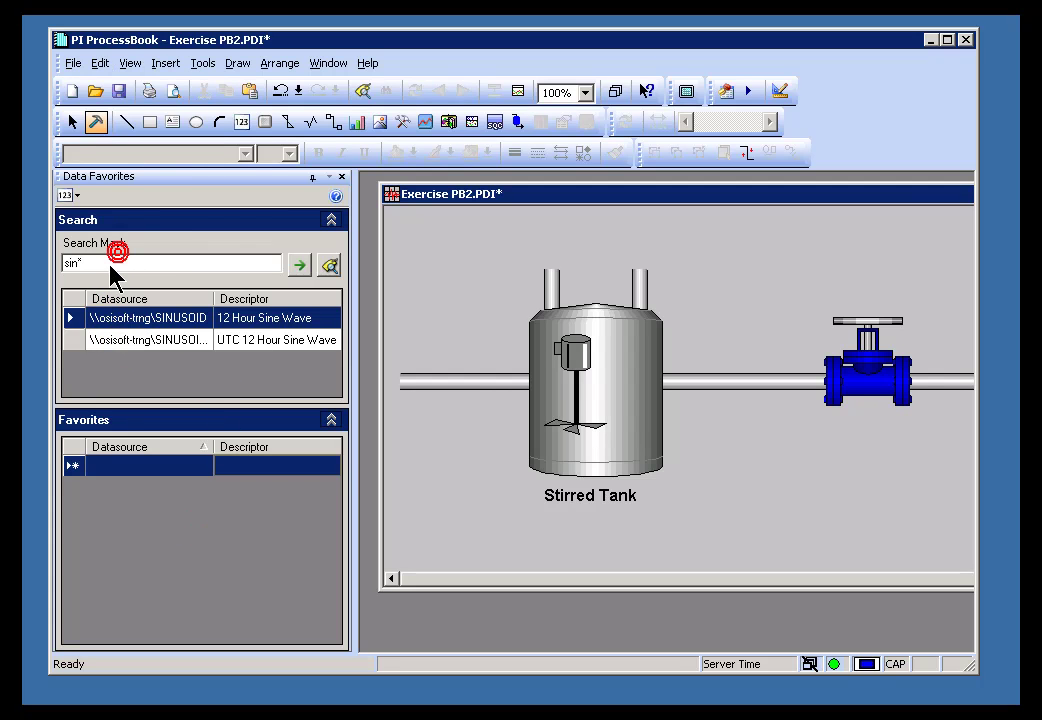
click(331, 221)
click(331, 222)
click(330, 419)
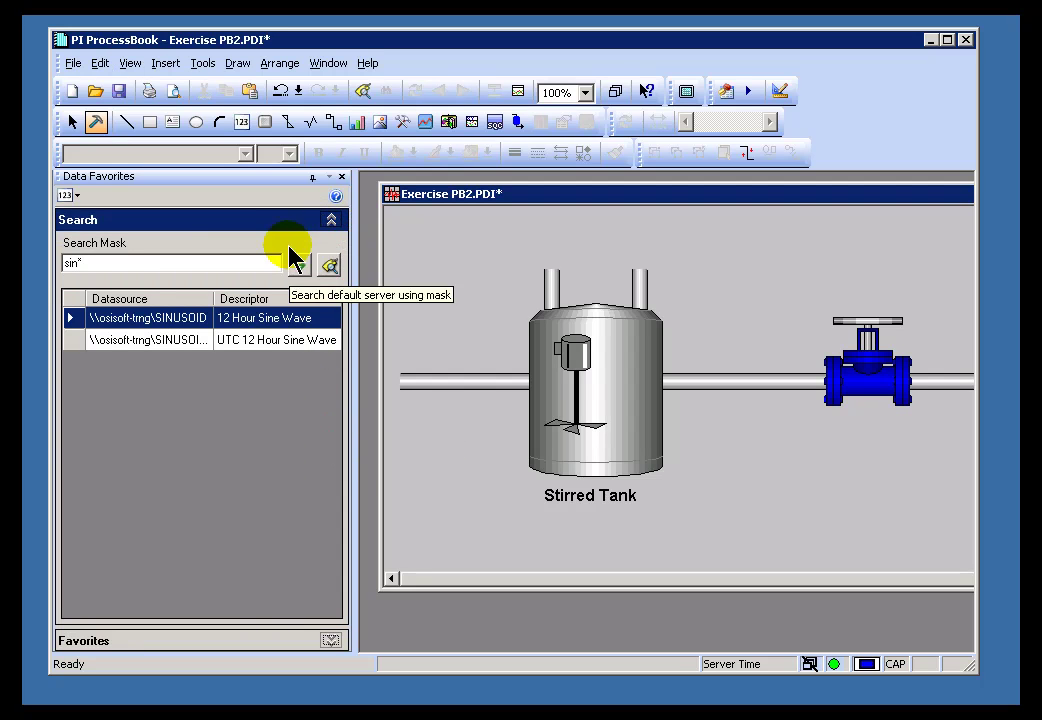
click(331, 640)
click(331, 220)
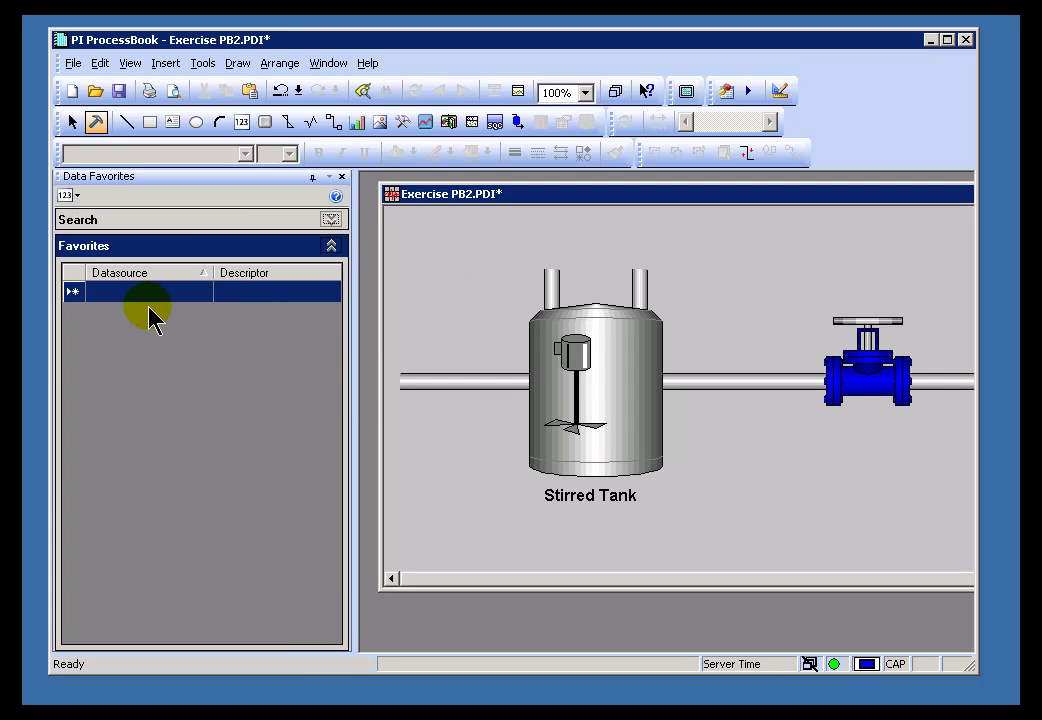
Search with the mask CDT* and add the cdt158 result to Favorites
click(331, 220)
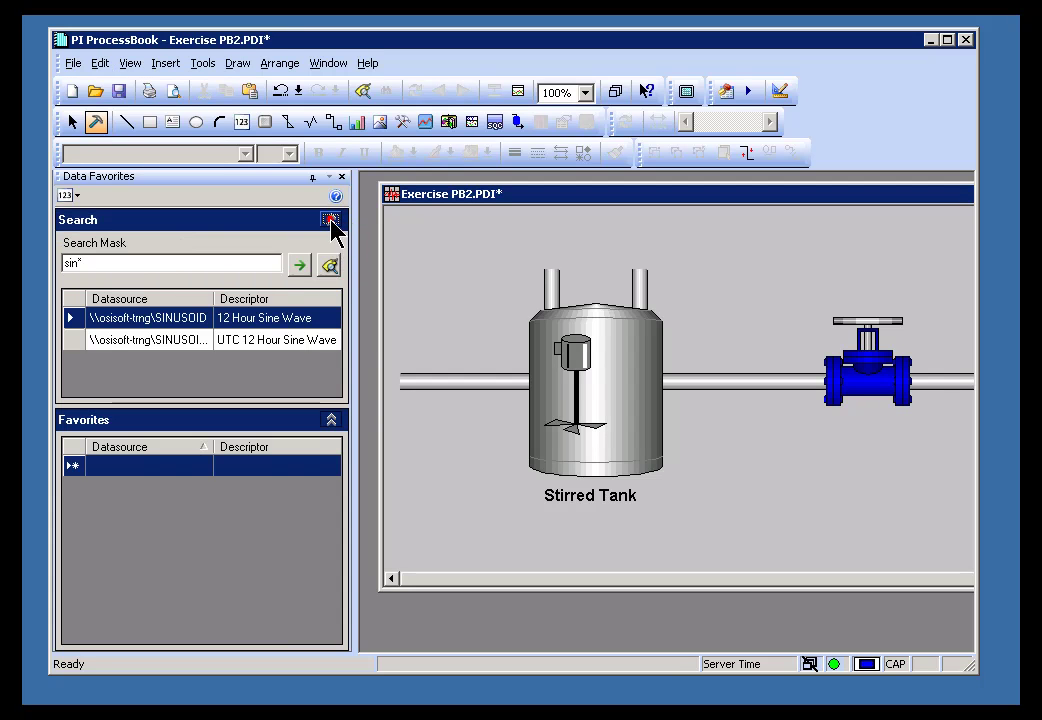
click(143, 265)
drag(110, 268, 62, 262)
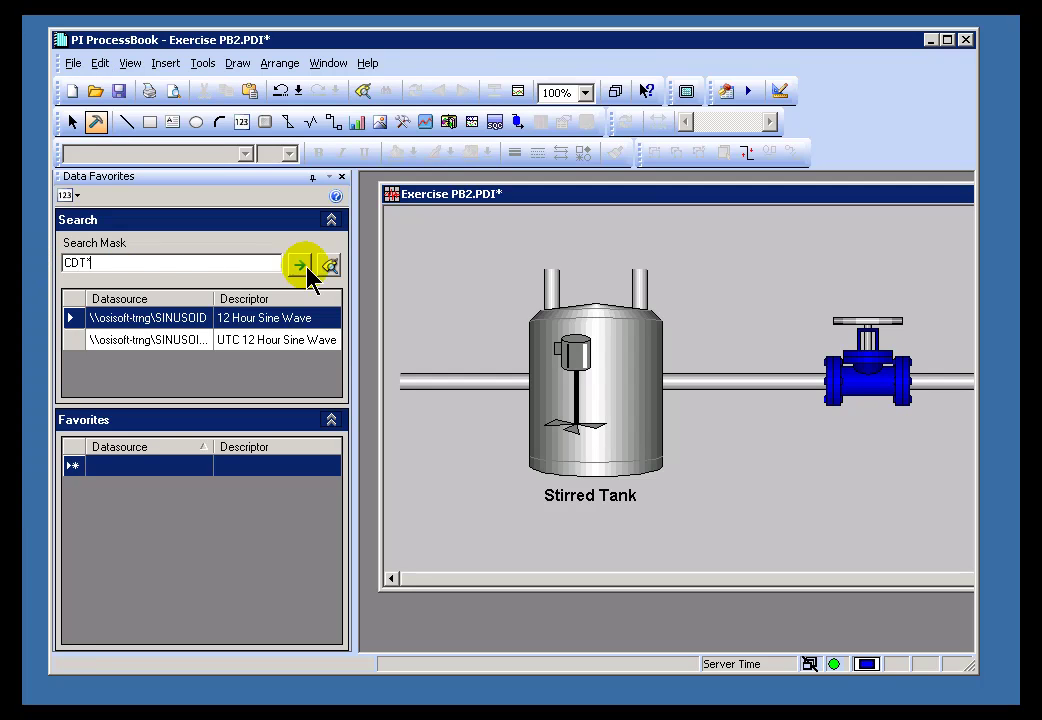
click(300, 266)
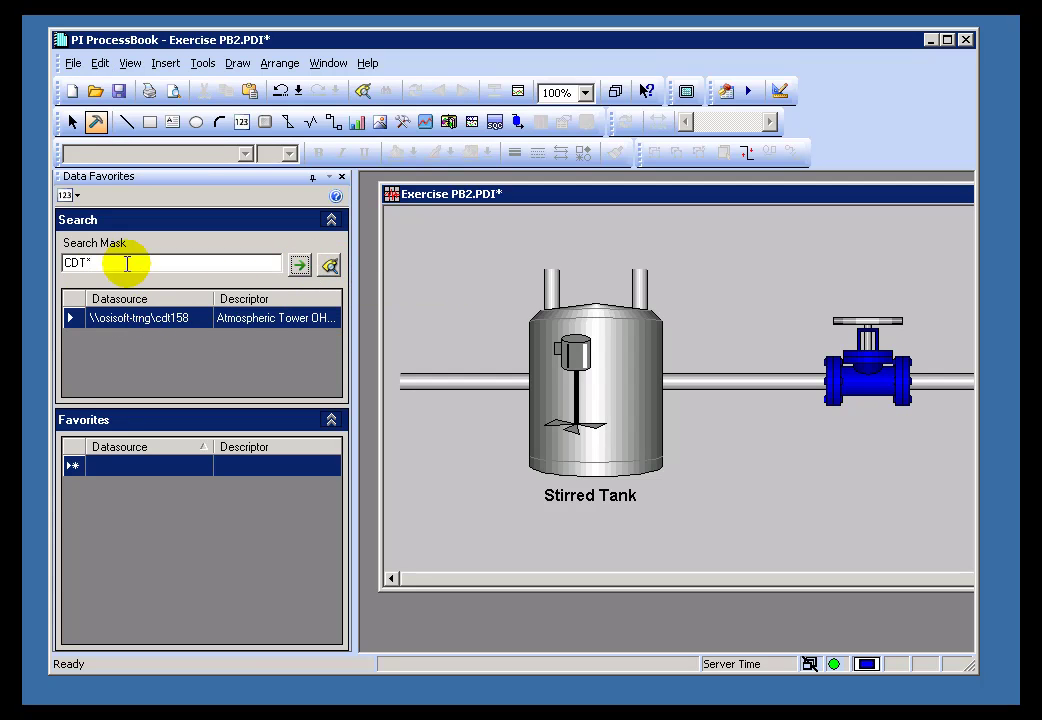
drag(112, 330, 95, 466)
right_click(155, 330)
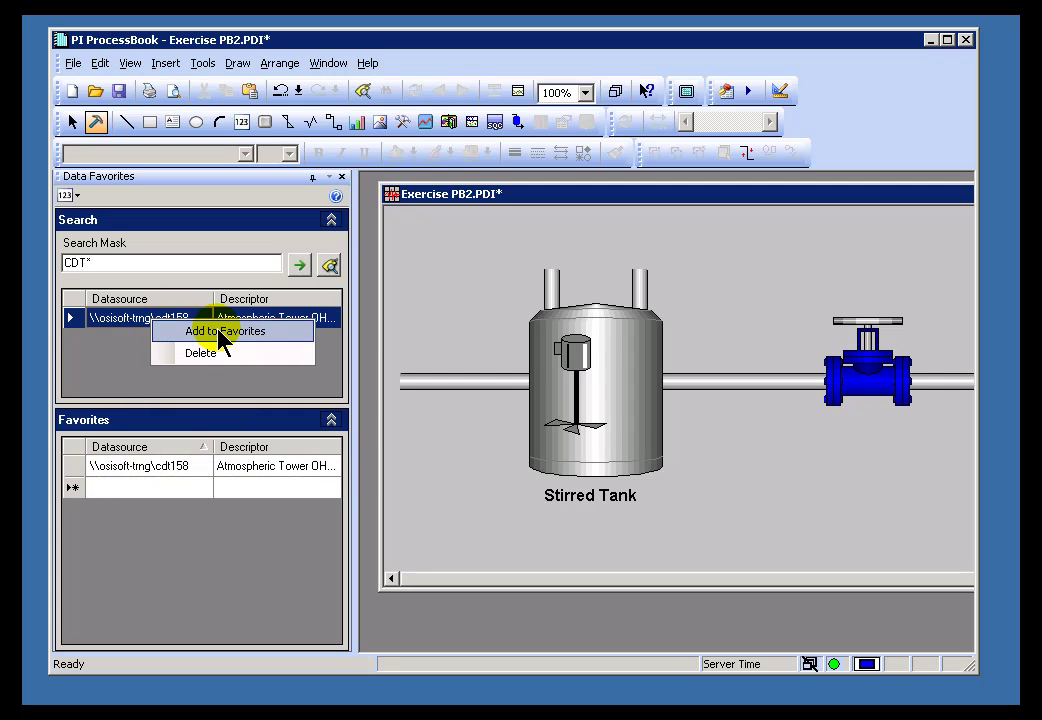
click(93, 361)
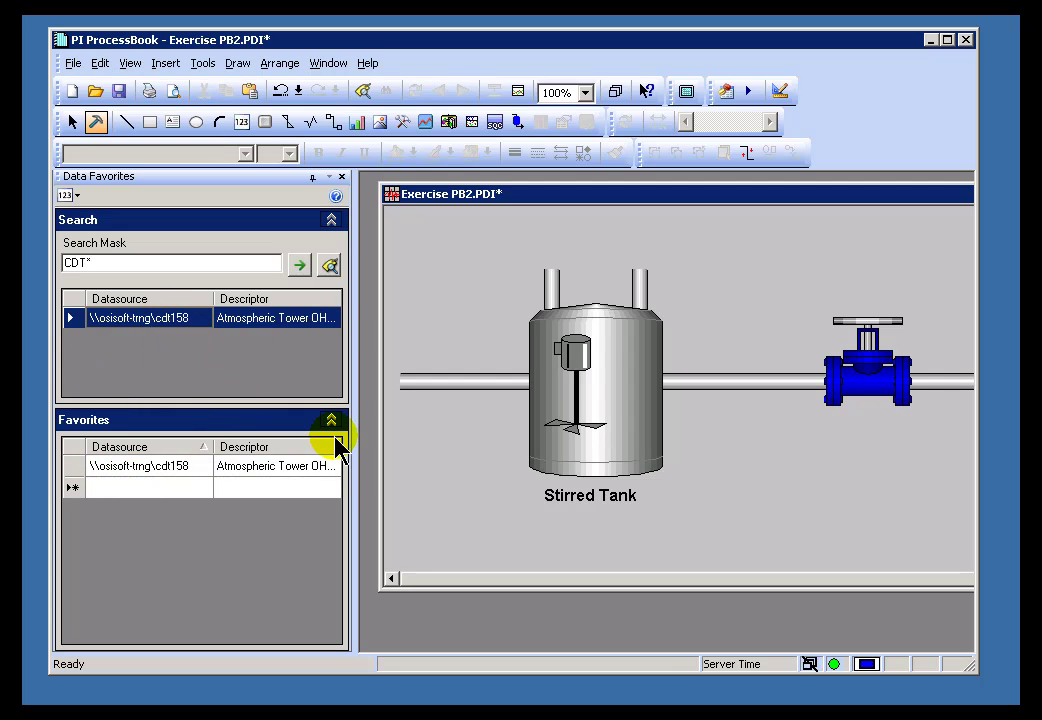
Drag the cdt158 favorite onto the display's top-left as a live value
click(333, 220)
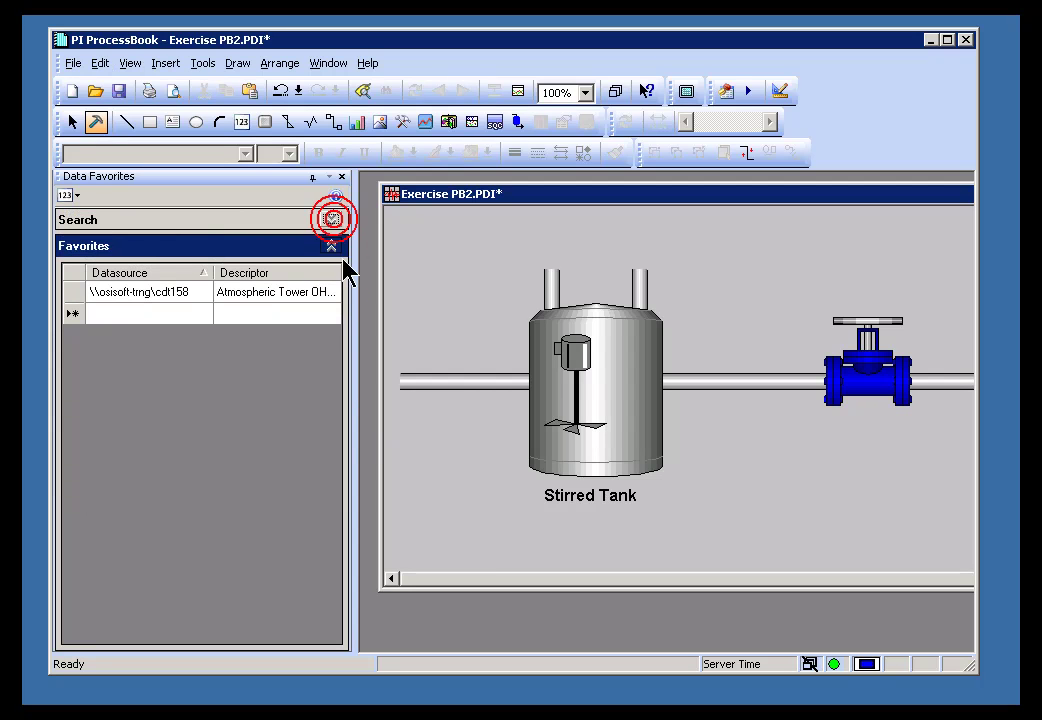
click(109, 300)
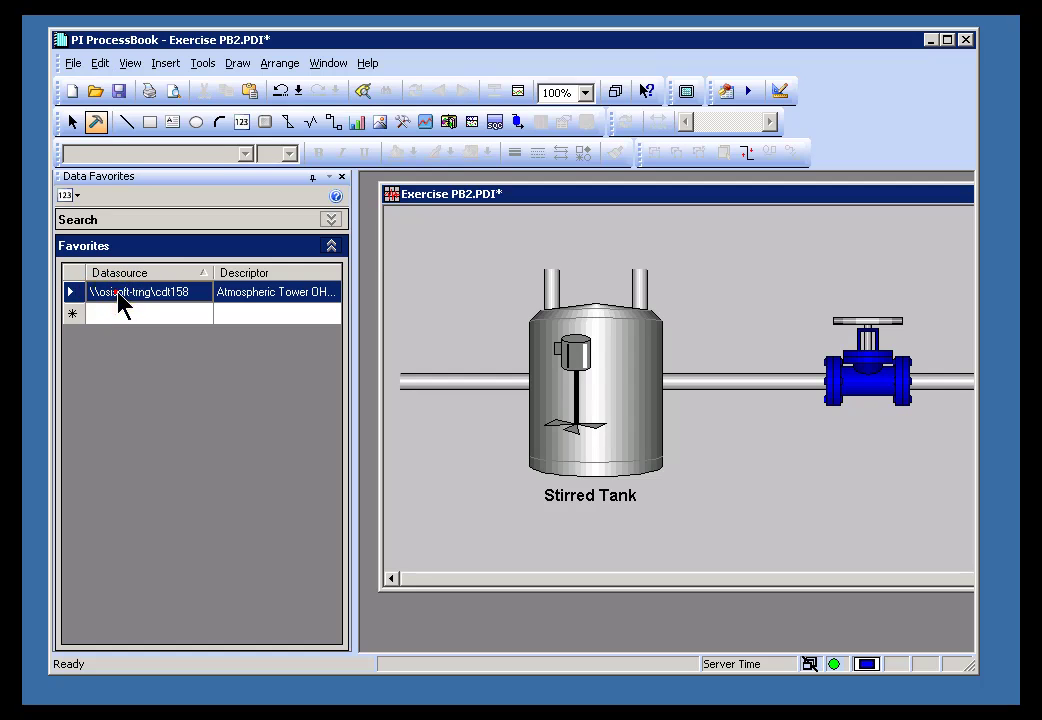
drag(118, 300, 440, 242)
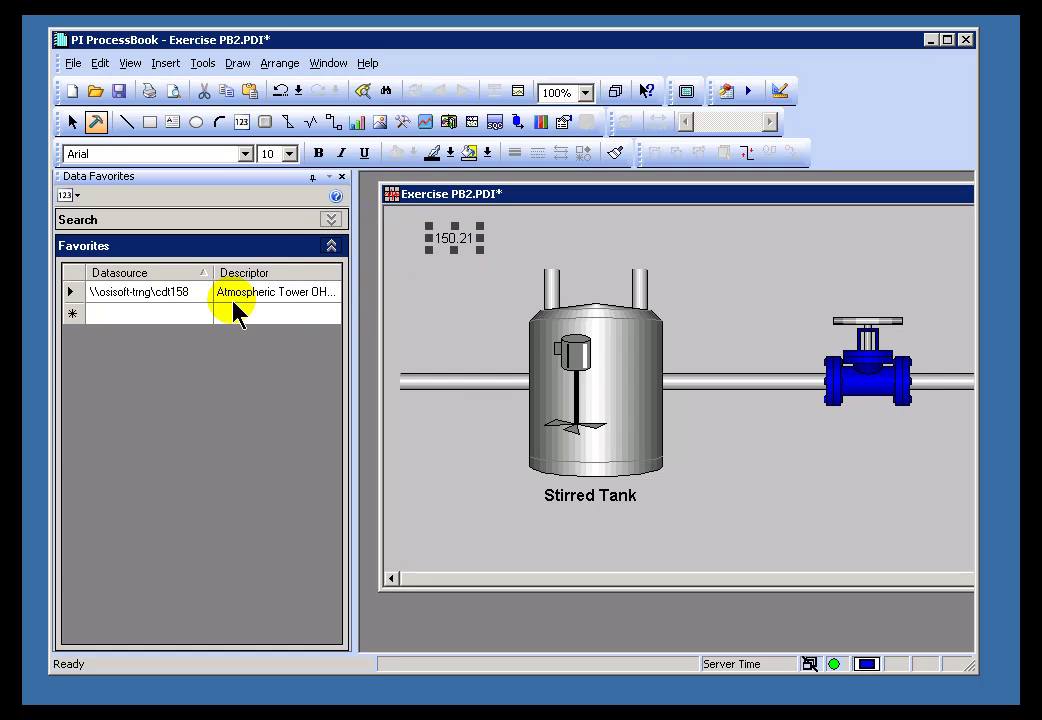
click(331, 220)
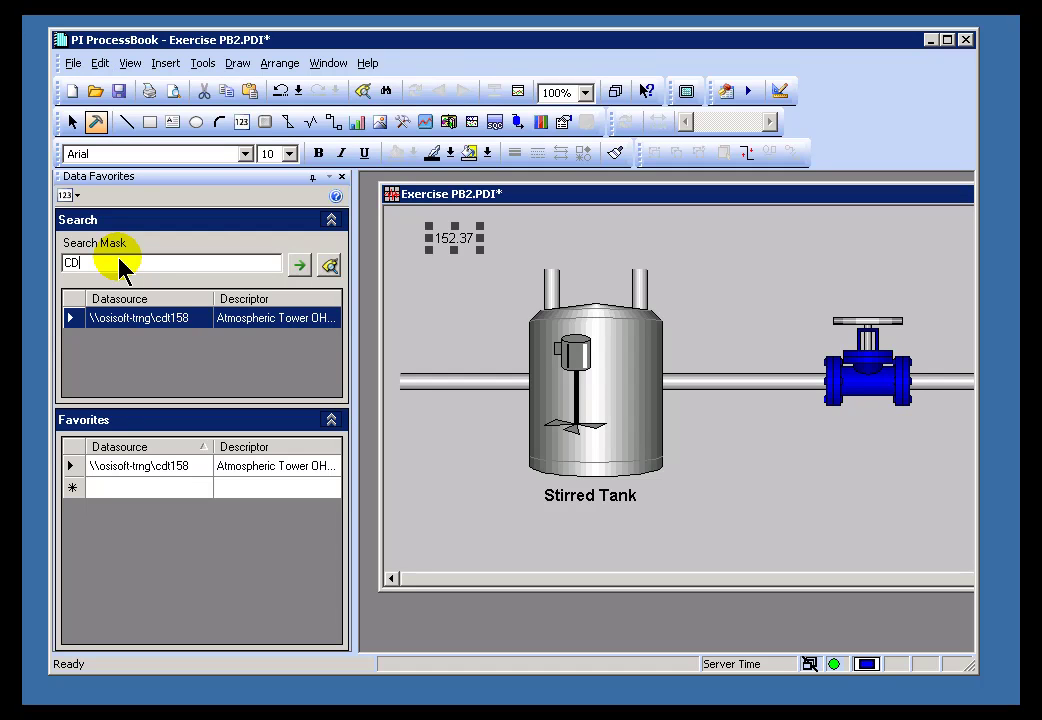
Search CD* and add CDEP158 and cdm158 to Favorites
text(*)
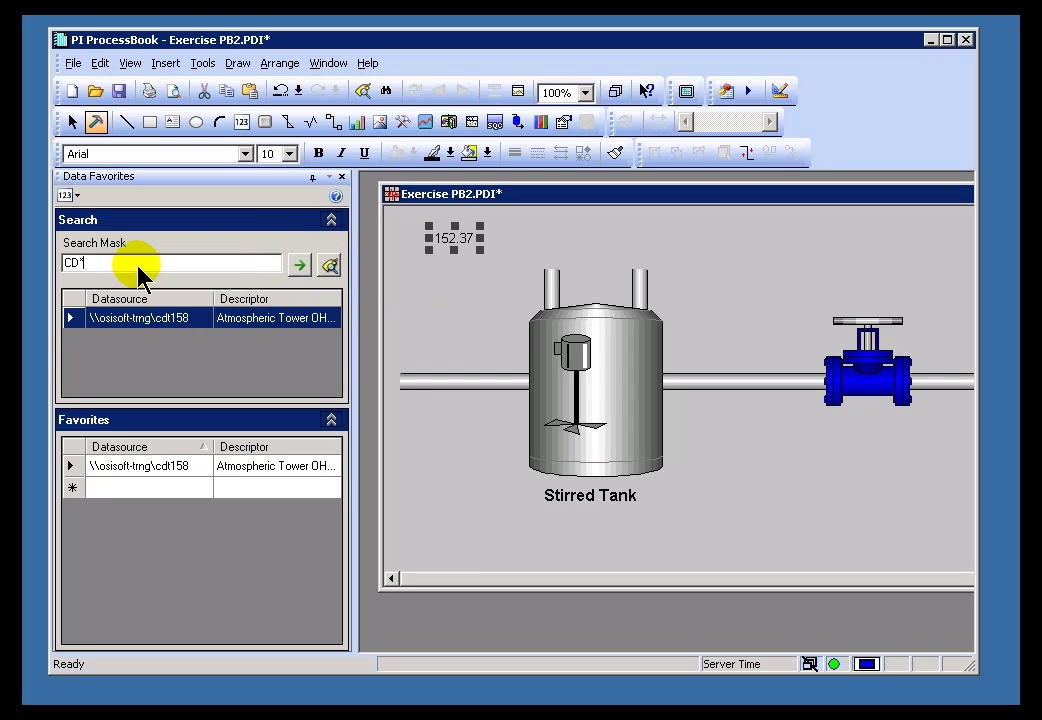
click(299, 268)
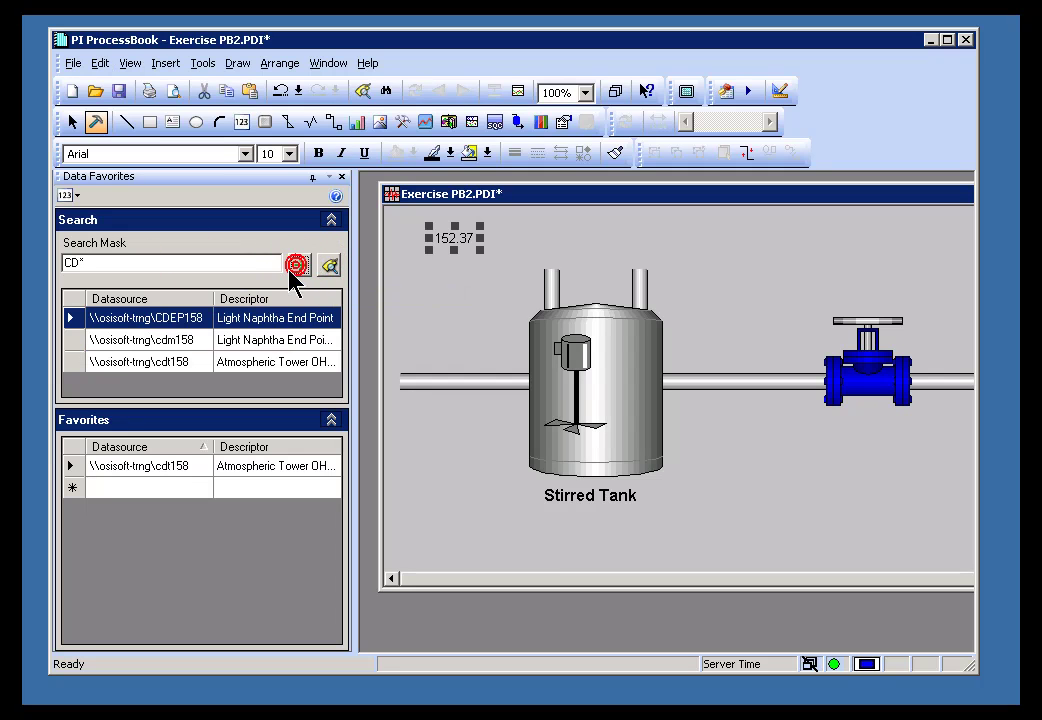
click(130, 341)
click(148, 318)
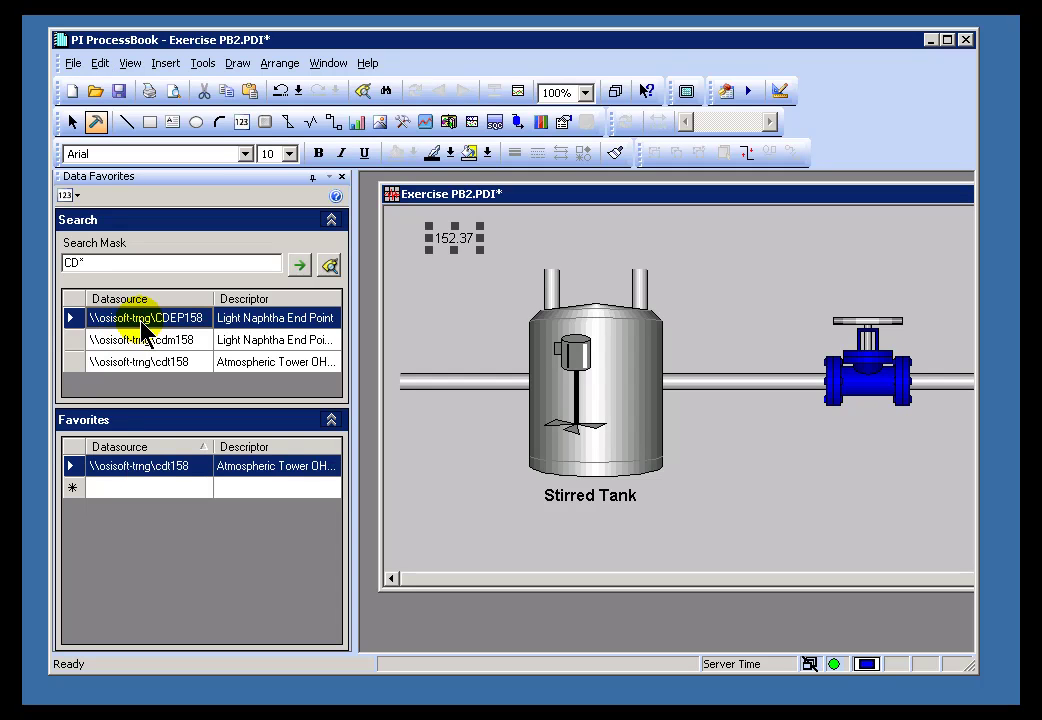
click(135, 340)
ctrl+click(131, 318)
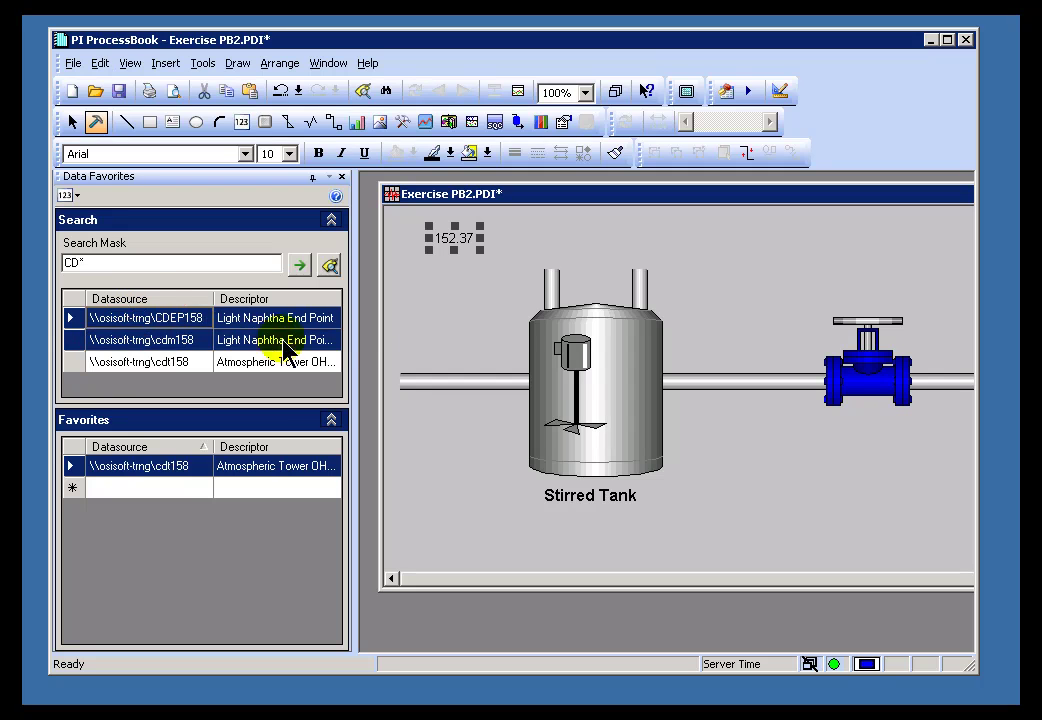
drag(145, 320, 154, 488)
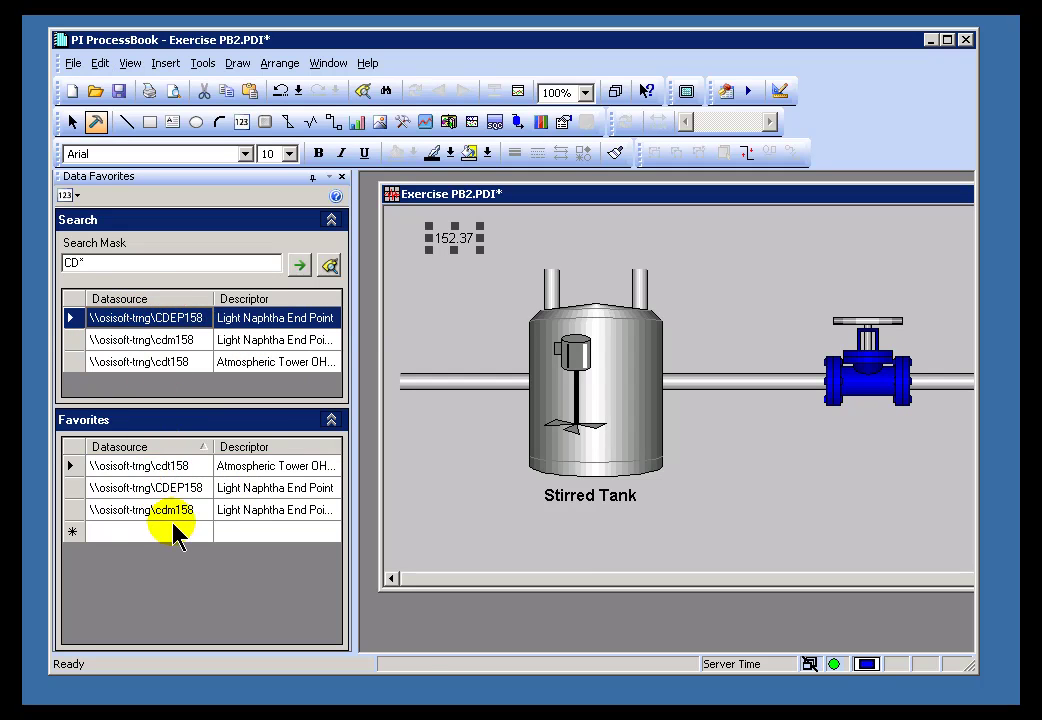
Search sinu* and add both SINUSOID sine-wave tags to Favorites
click(108, 263)
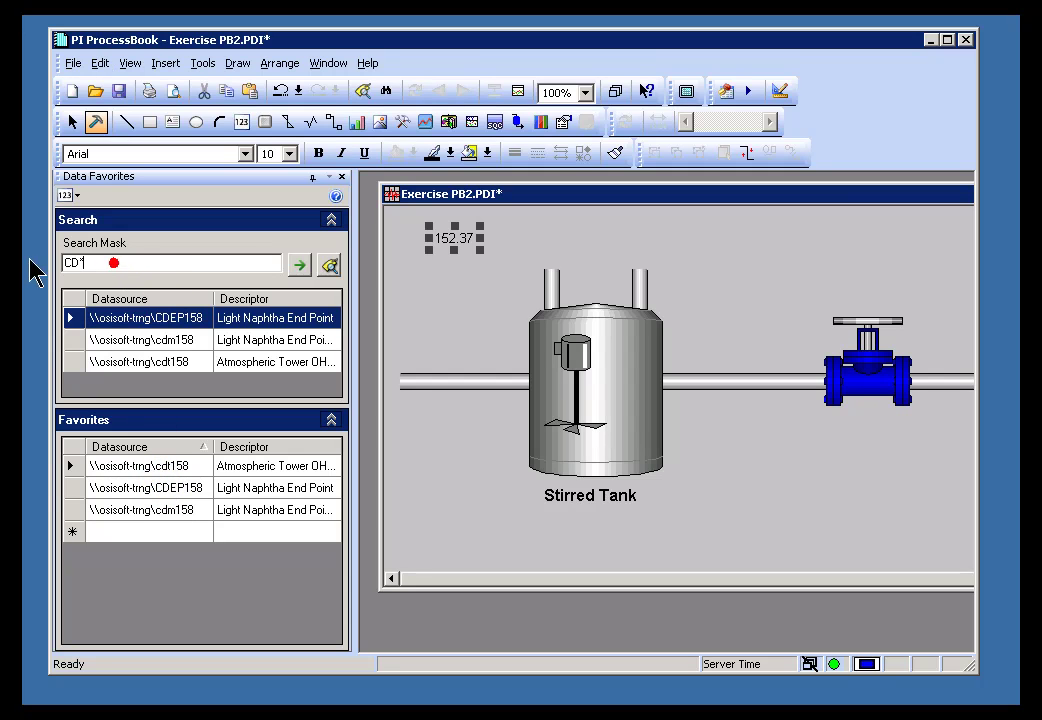
key(ctrl+a)
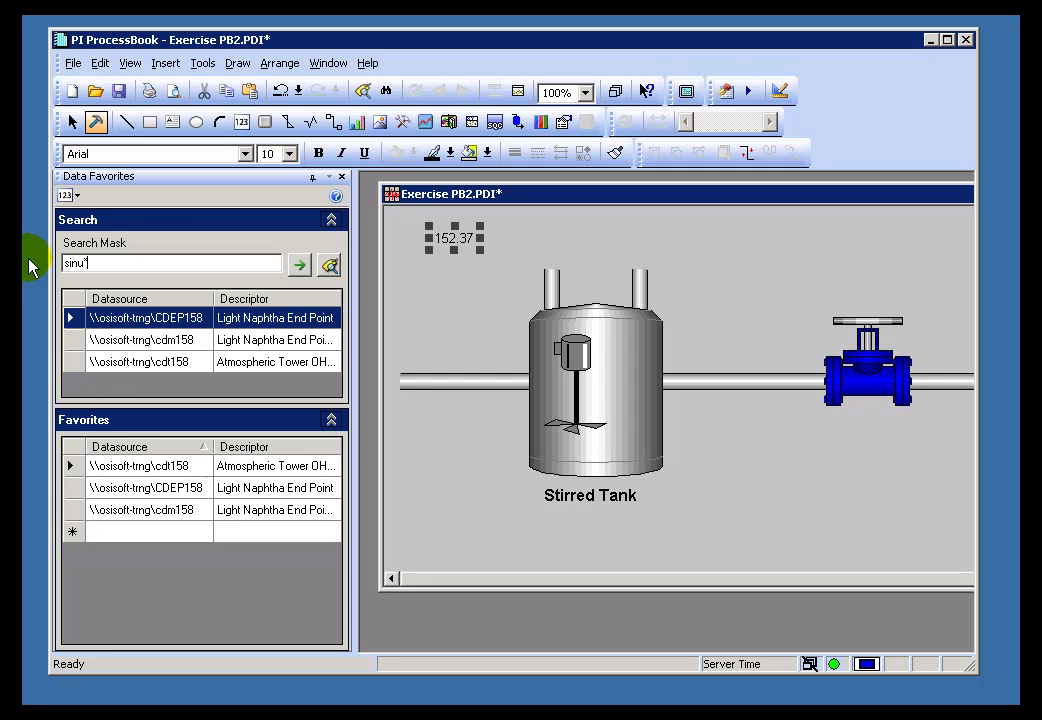
text(sinu*)
click(299, 264)
shift+click(147, 352)
click(143, 318)
drag(153, 394, 145, 542)
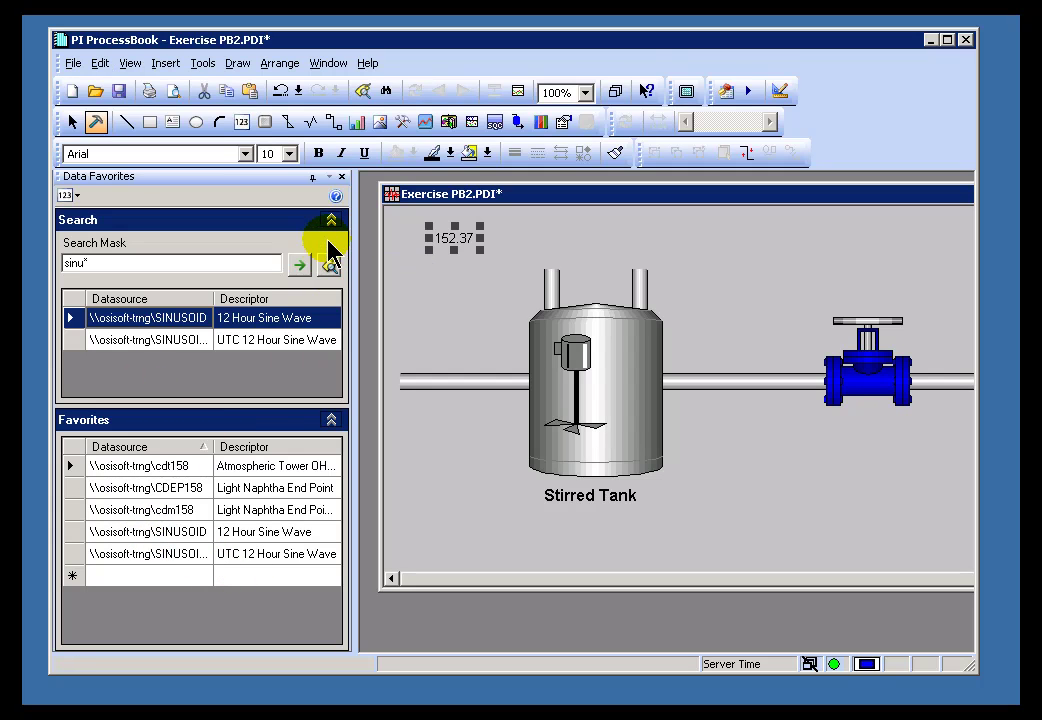
click(205, 264)
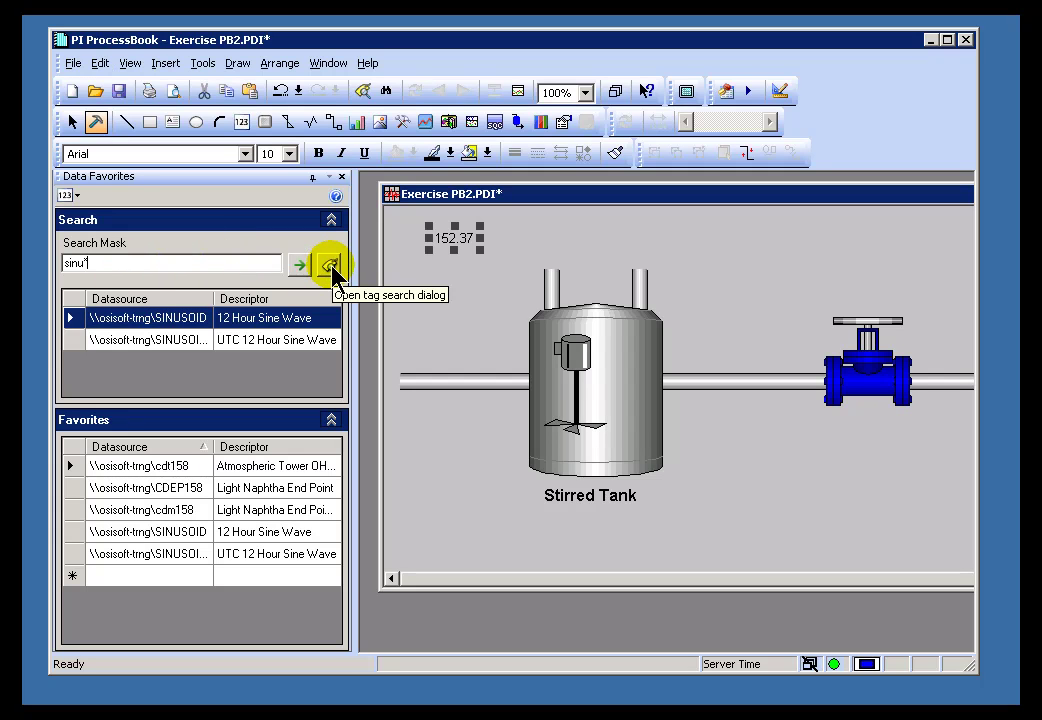
In the tag search window, find ba tags and pick BA:CONC.1, BA:LEVEL.1 and BA:TEMP.1
click(330, 266)
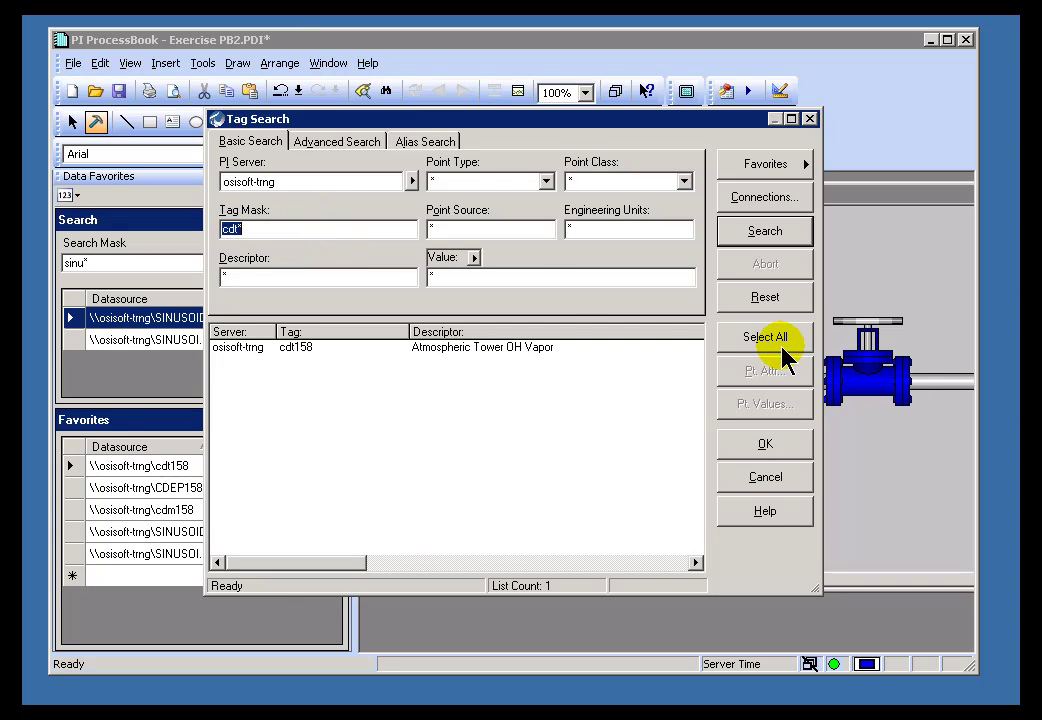
click(765, 297)
click(277, 229)
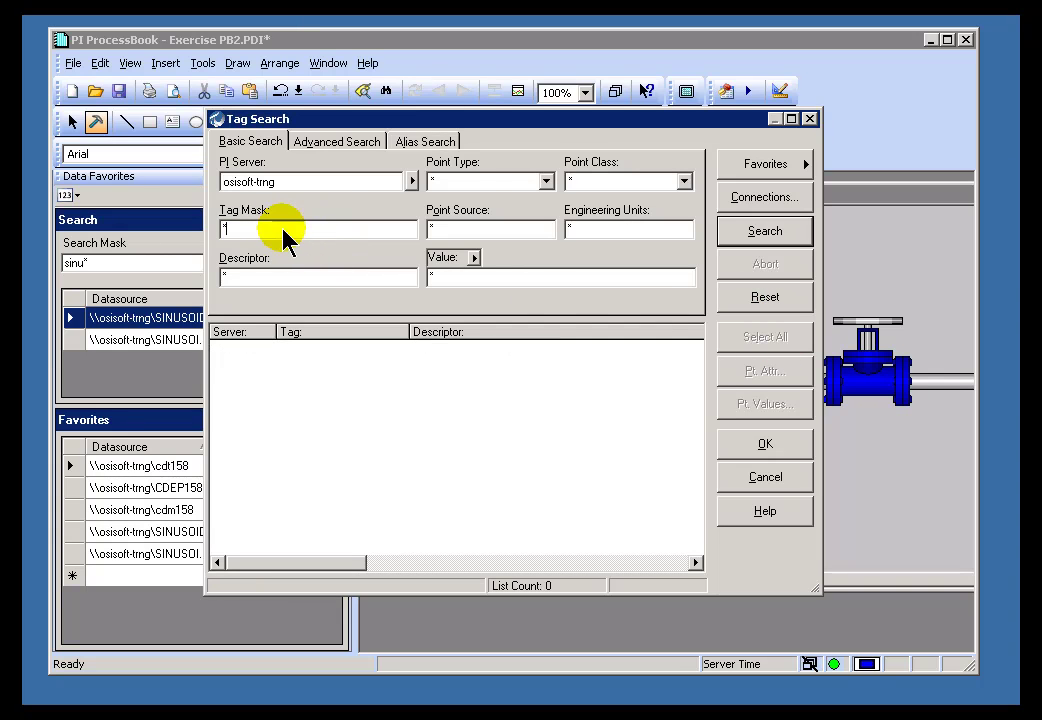
text(ba)
click(745, 231)
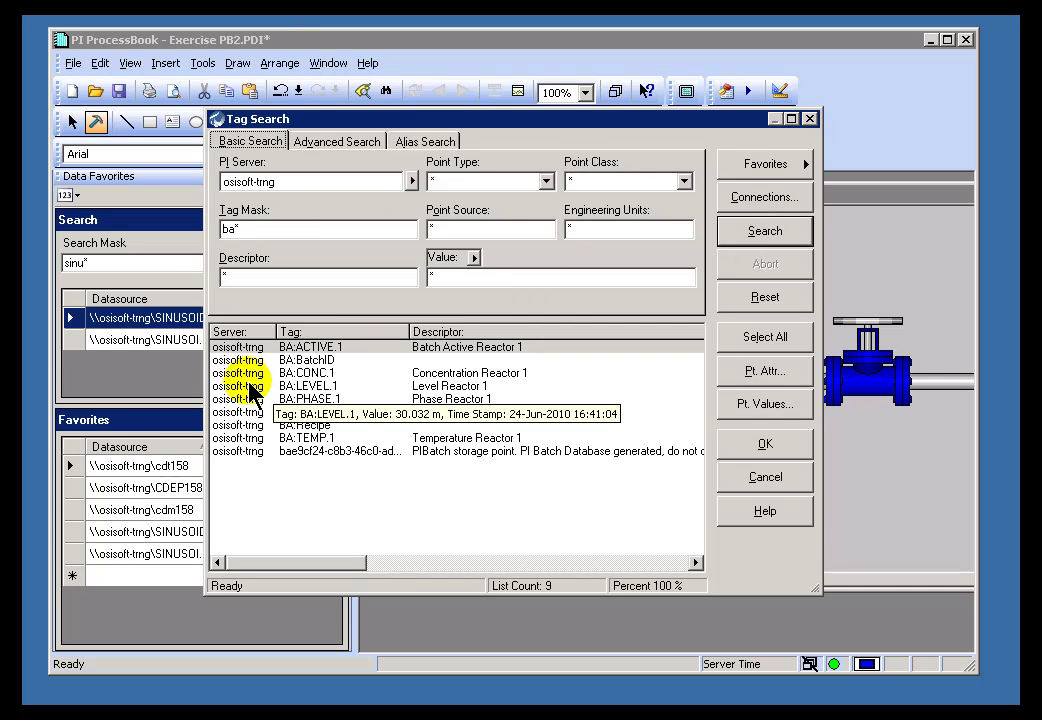
click(250, 385)
ctrl+click(252, 373)
ctrl+click(300, 399)
ctrl+click(286, 426)
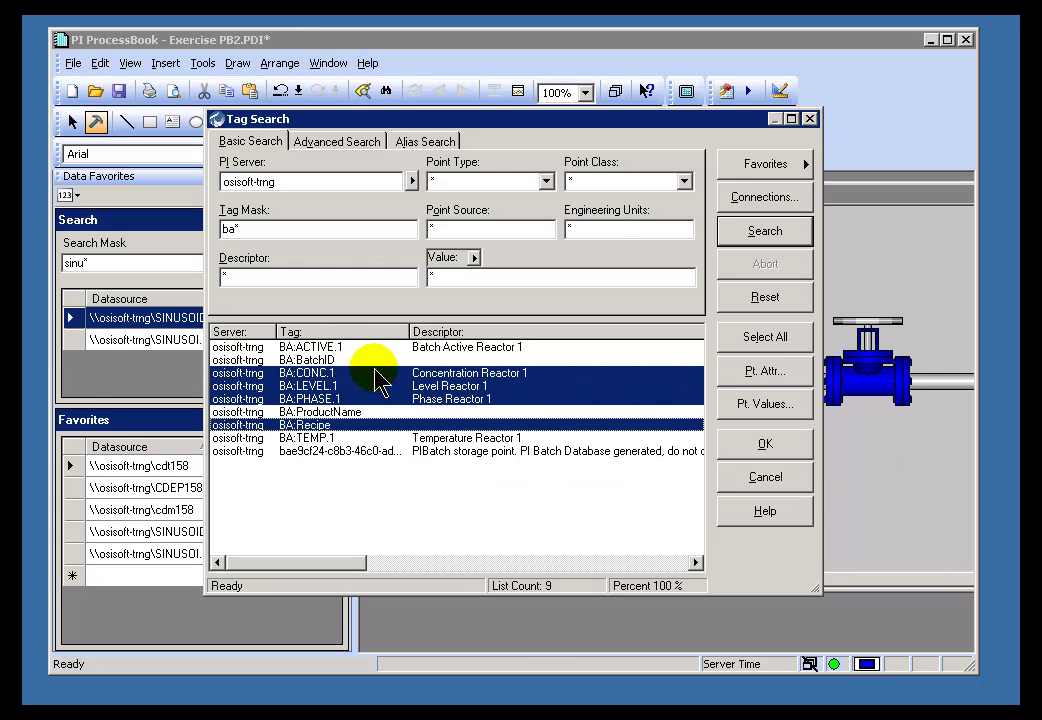
mouse_move(296, 392)
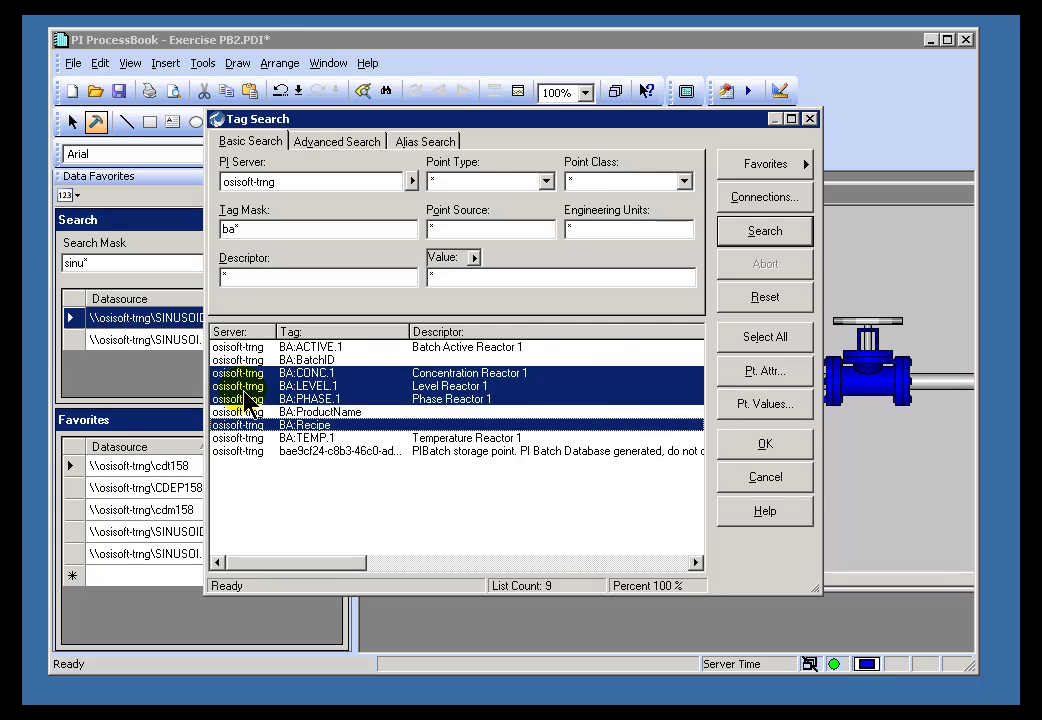
ctrl+click(240, 399)
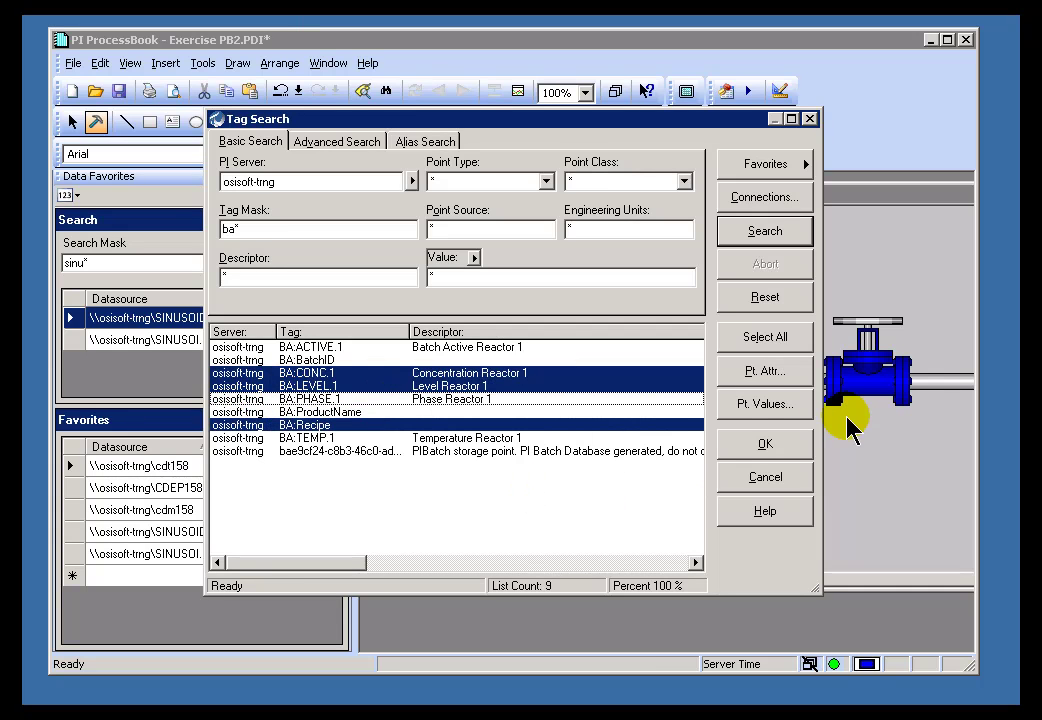
ctrl+click(258, 437)
click(765, 446)
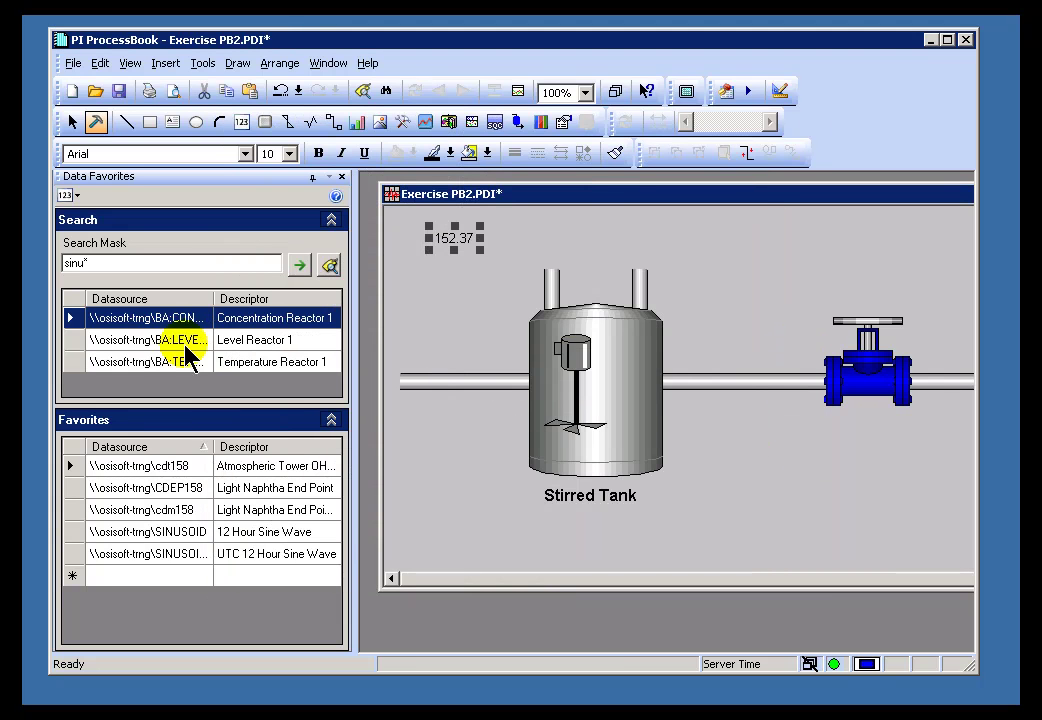
Add the three BA reactor tags from the search results to Favorites
shift+click(141, 363)
right_click(148, 340)
click(205, 337)
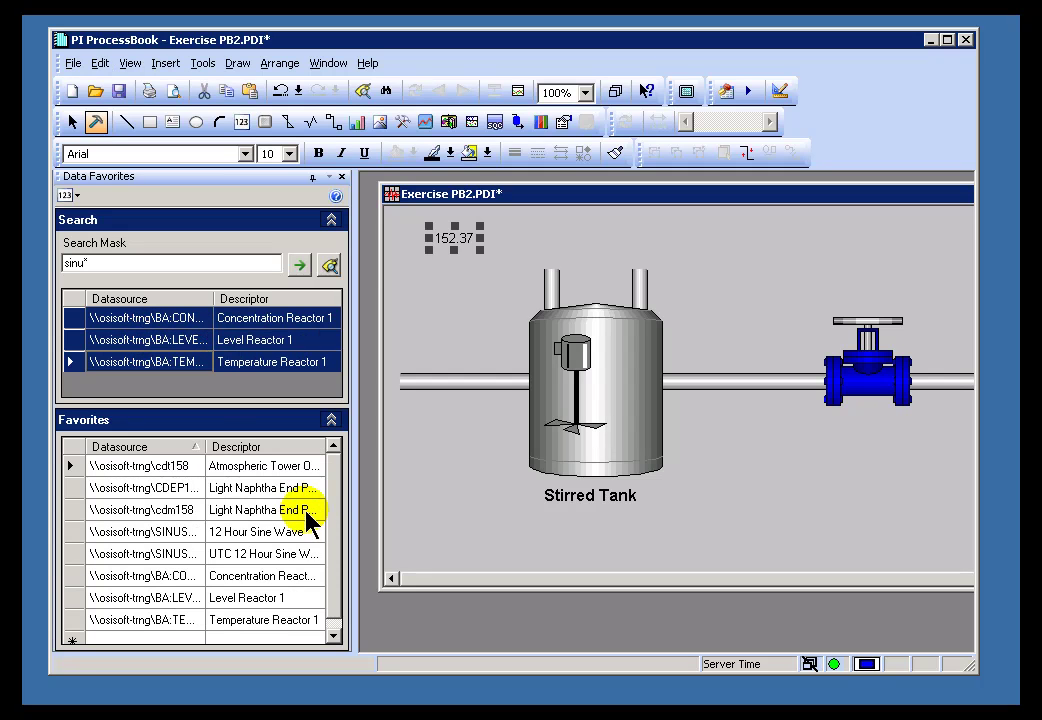
drag(332, 493, 333, 455)
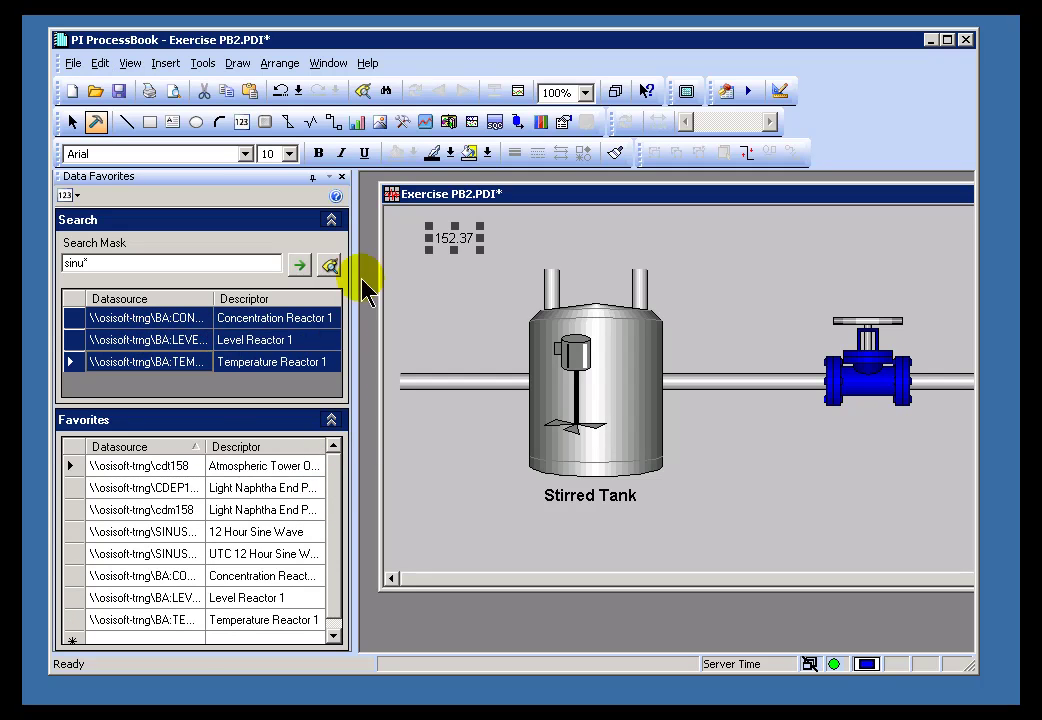
Delete the old 152.37 value and place a cdt158 live value below the valve
click(332, 222)
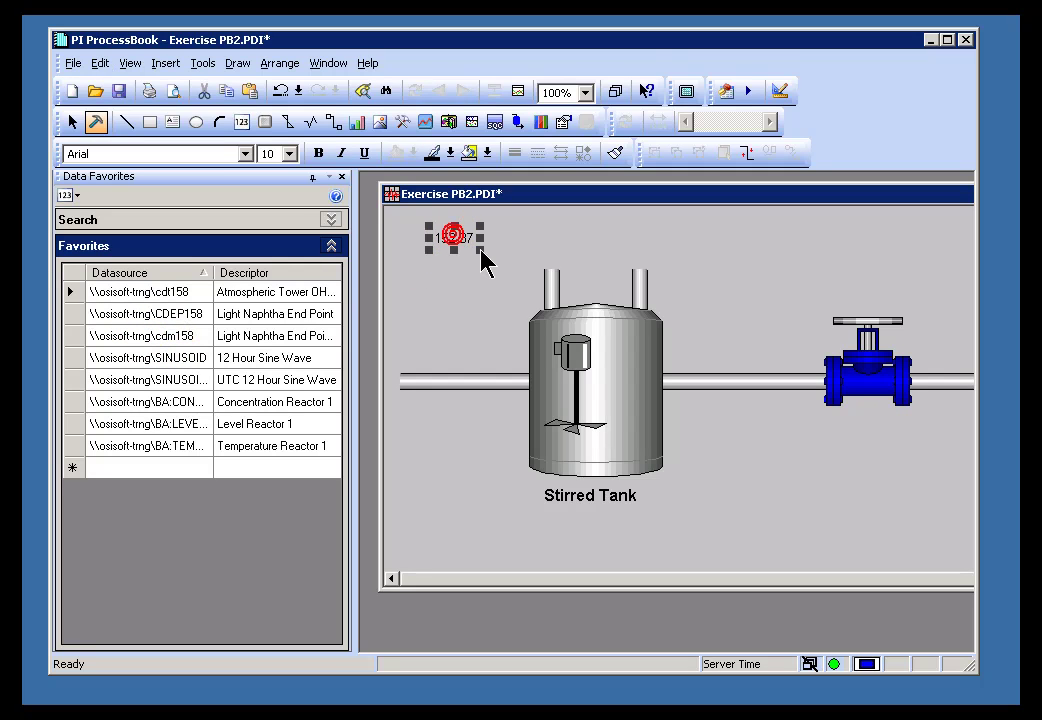
key(Delete)
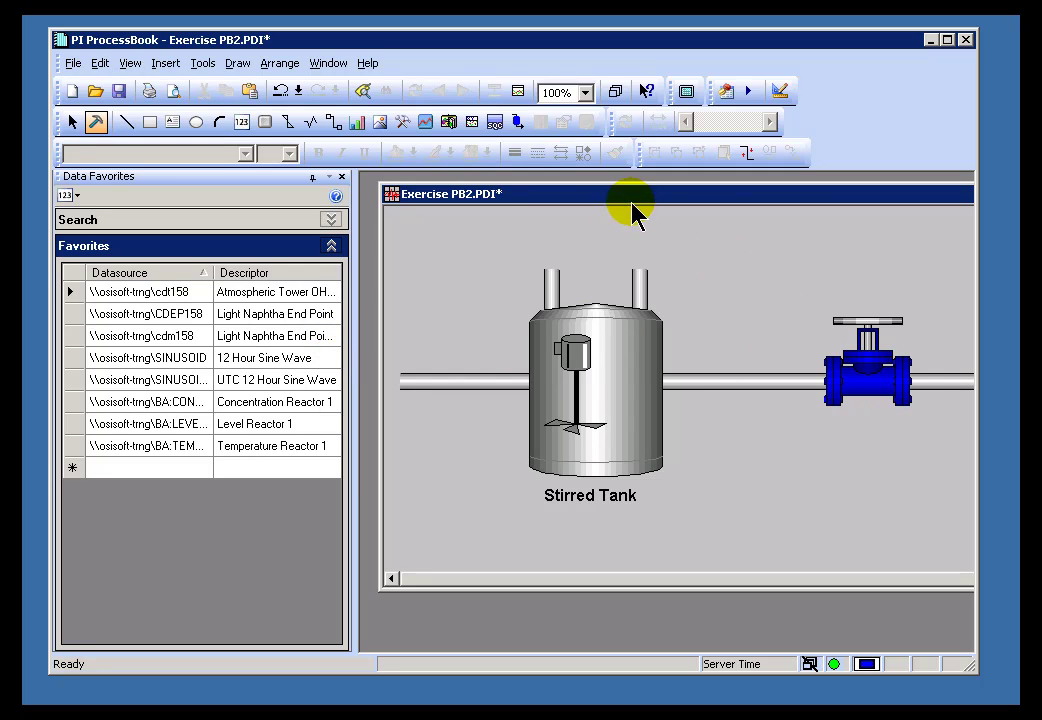
click(131, 291)
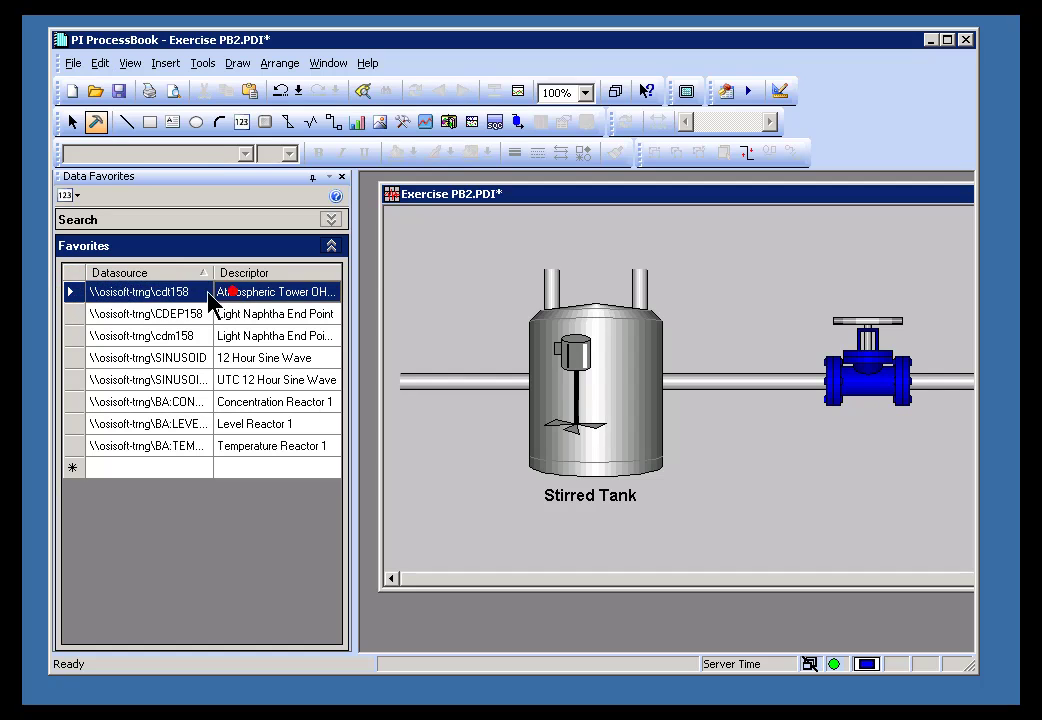
drag(137, 291, 384, 310)
drag(787, 400, 849, 430)
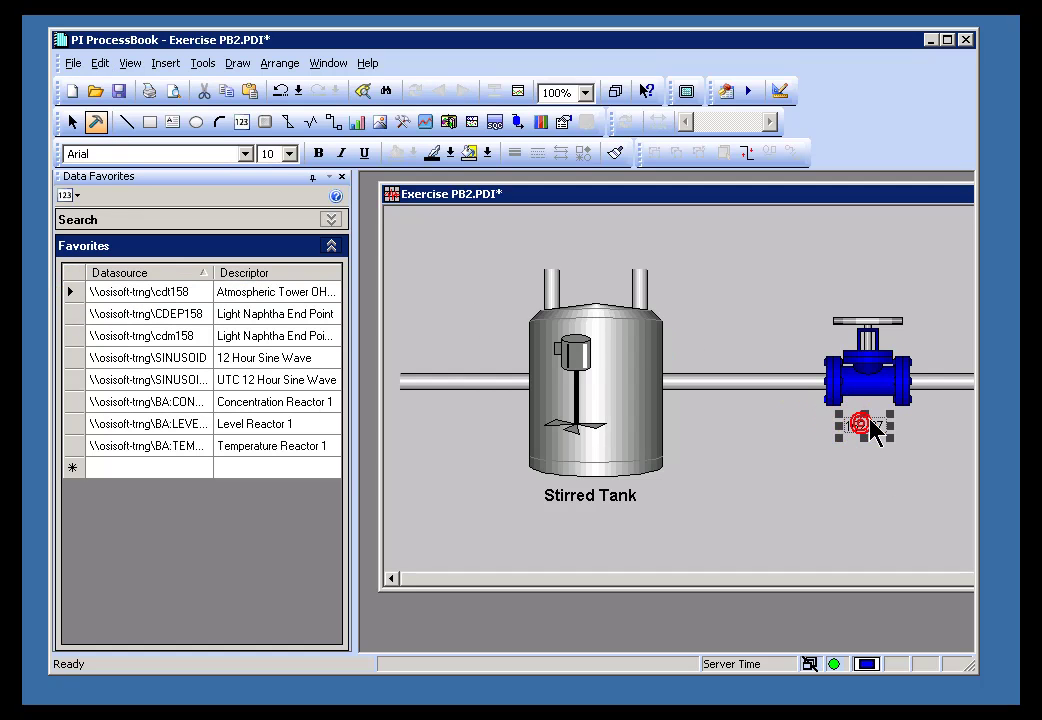
Place SINUSOID beside the tank top and Temperature Reactor 1 left of the tank
click(108, 358)
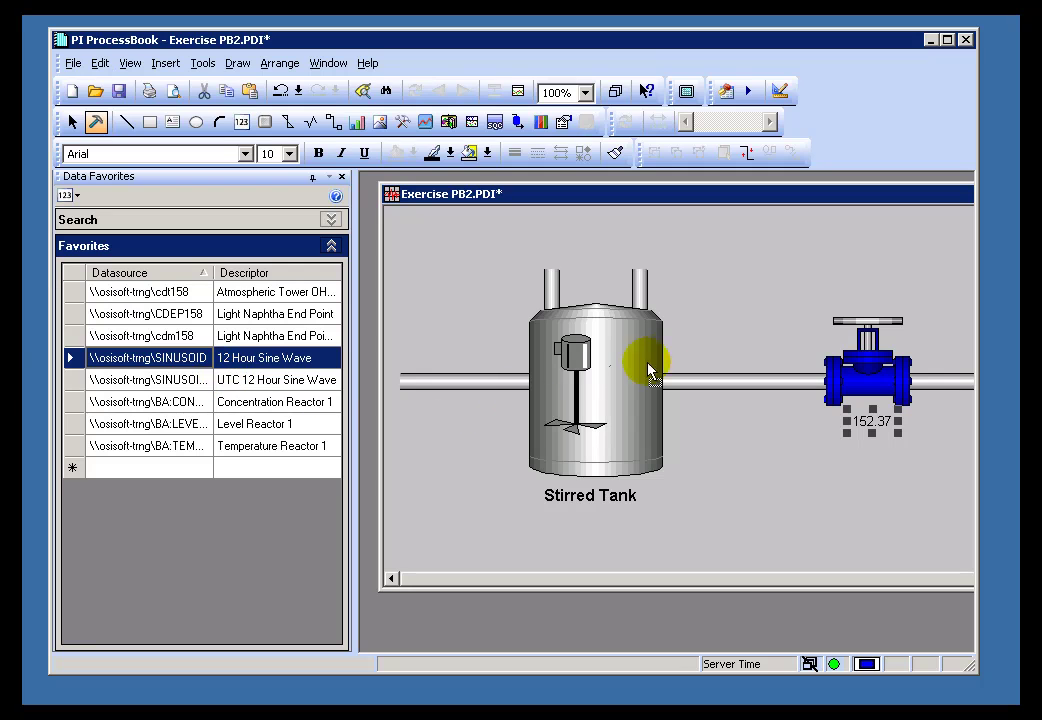
mouse_move(697, 327)
mouse_down()
mouse_move(700, 345)
mouse_move(681, 314)
mouse_move(689, 324)
mouse_up()
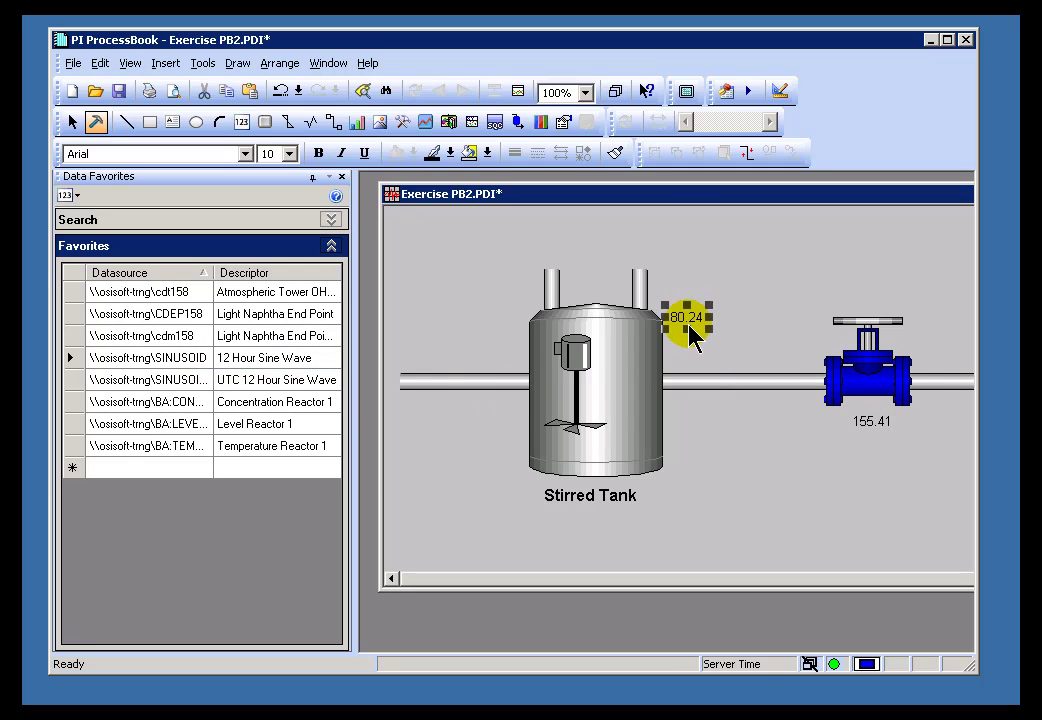
click(128, 447)
drag(112, 449, 580, 420)
mouse_move(510, 462)
mouse_down()
mouse_move(481, 463)
mouse_move(497, 442)
mouse_up()
click(146, 401)
click(790, 309)
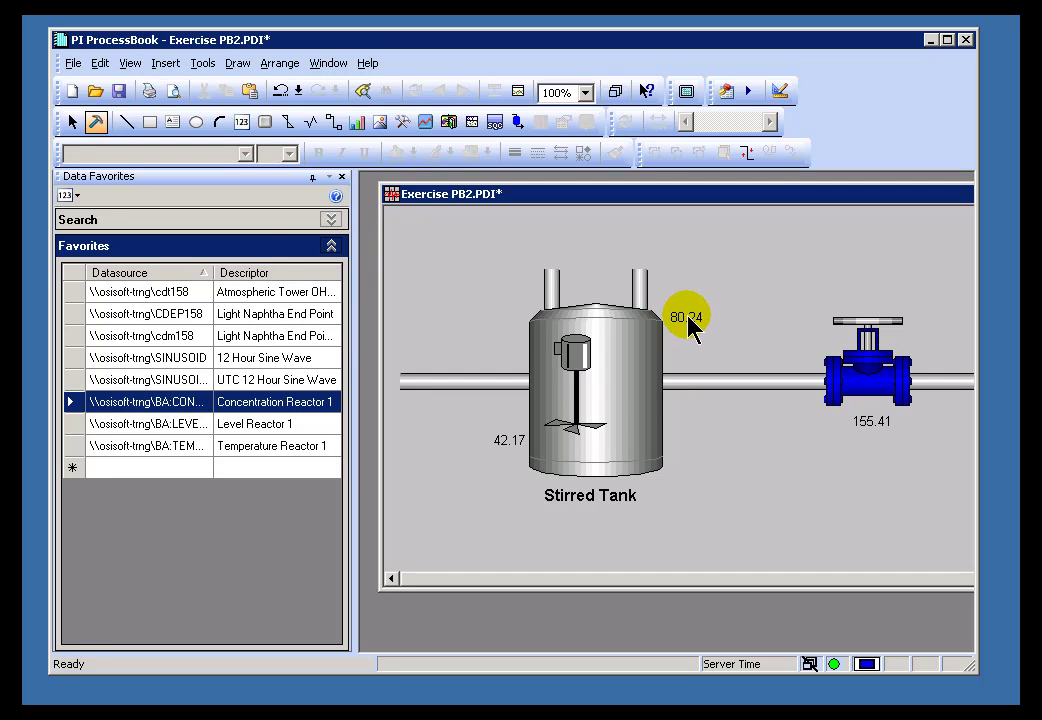
mouse_move(693, 328)
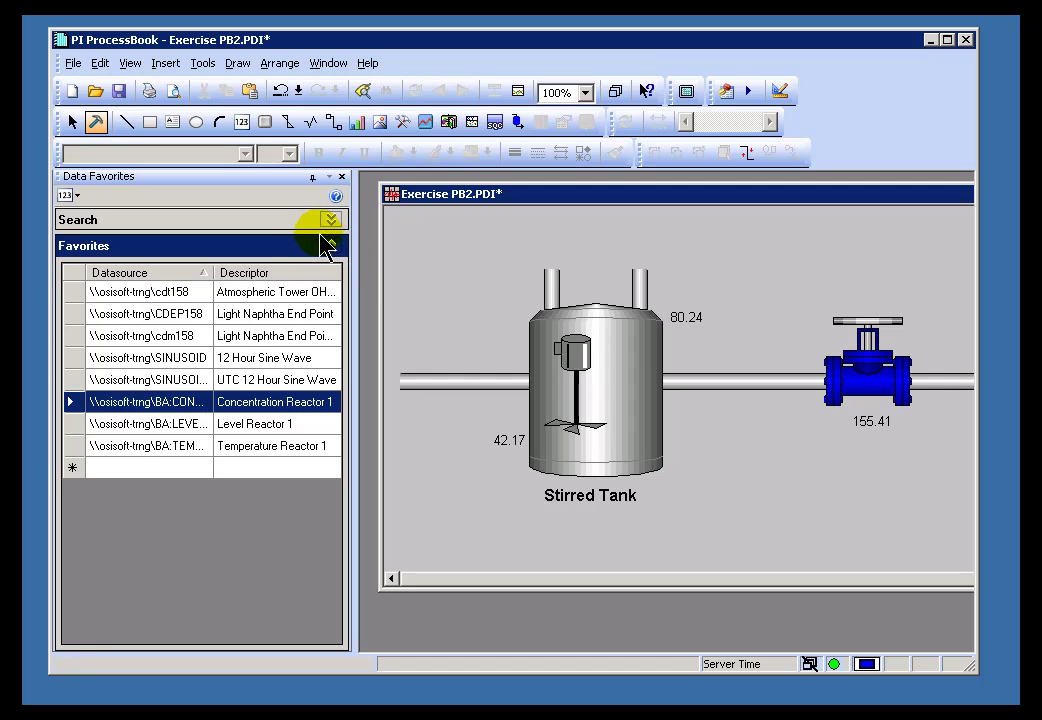
Set Tag format to Bottom for the 80.24 SINUSOID and 42.17 BA:TEMP.1 values
click(688, 320)
double_click(686, 319)
click(556, 323)
click(495, 393)
click(422, 522)
double_click(508, 440)
click(516, 322)
click(502, 388)
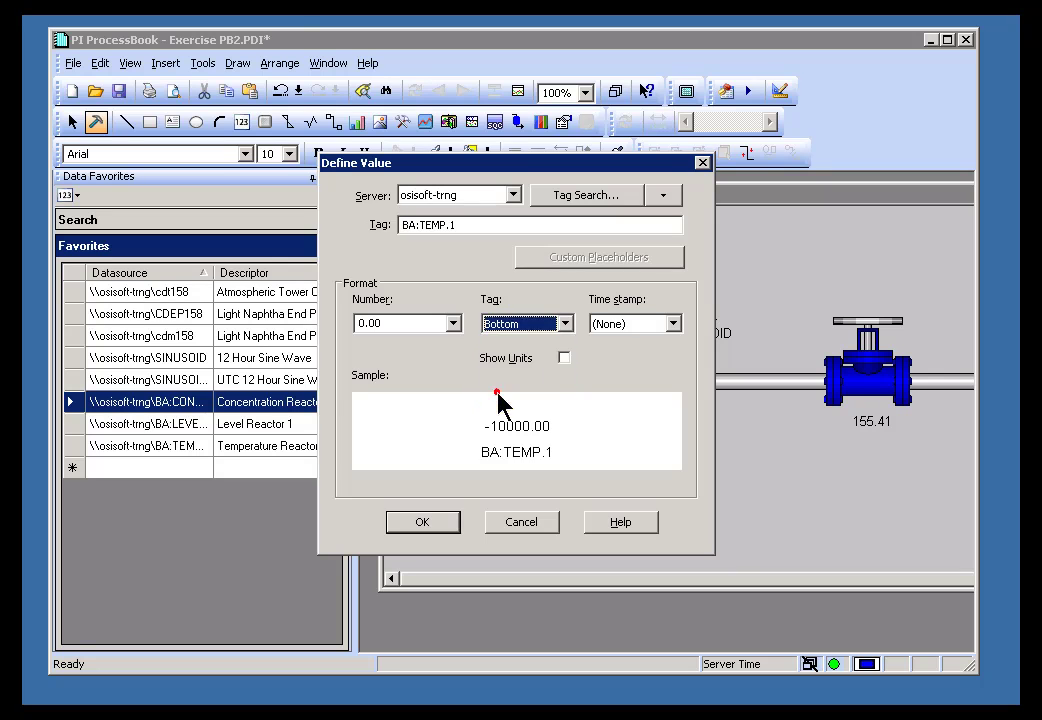
click(434, 519)
Show the cdt158 tag name below its 152.42 value and move BA:TEMP.1 further left
double_click(871, 423)
click(522, 323)
click(505, 393)
click(428, 521)
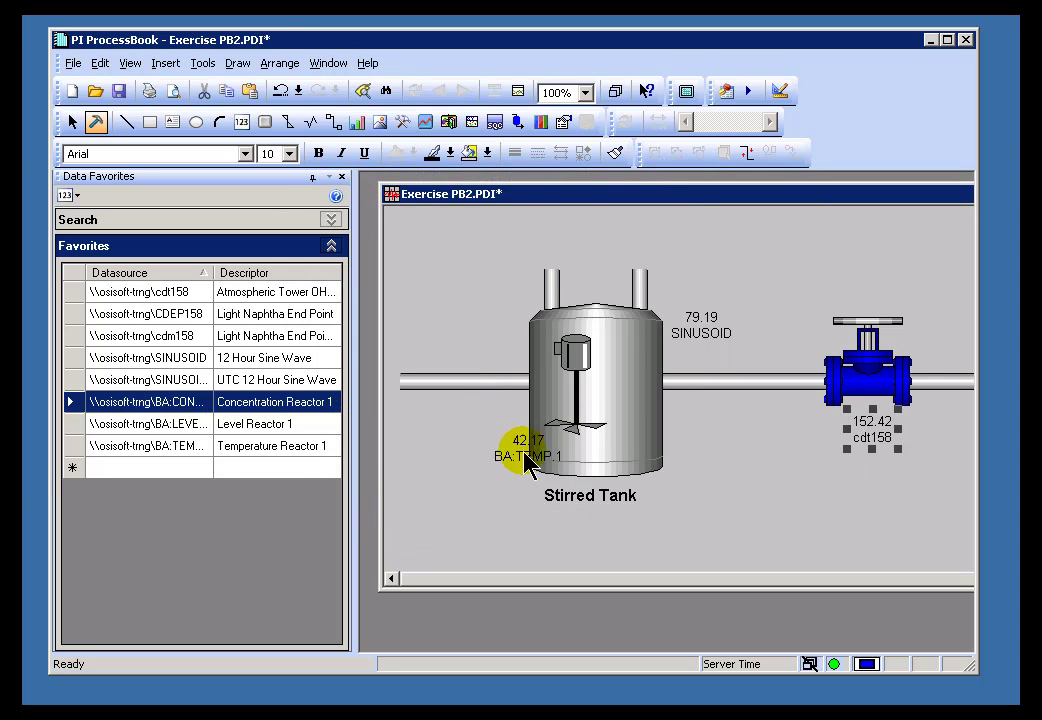
drag(526, 460, 481, 450)
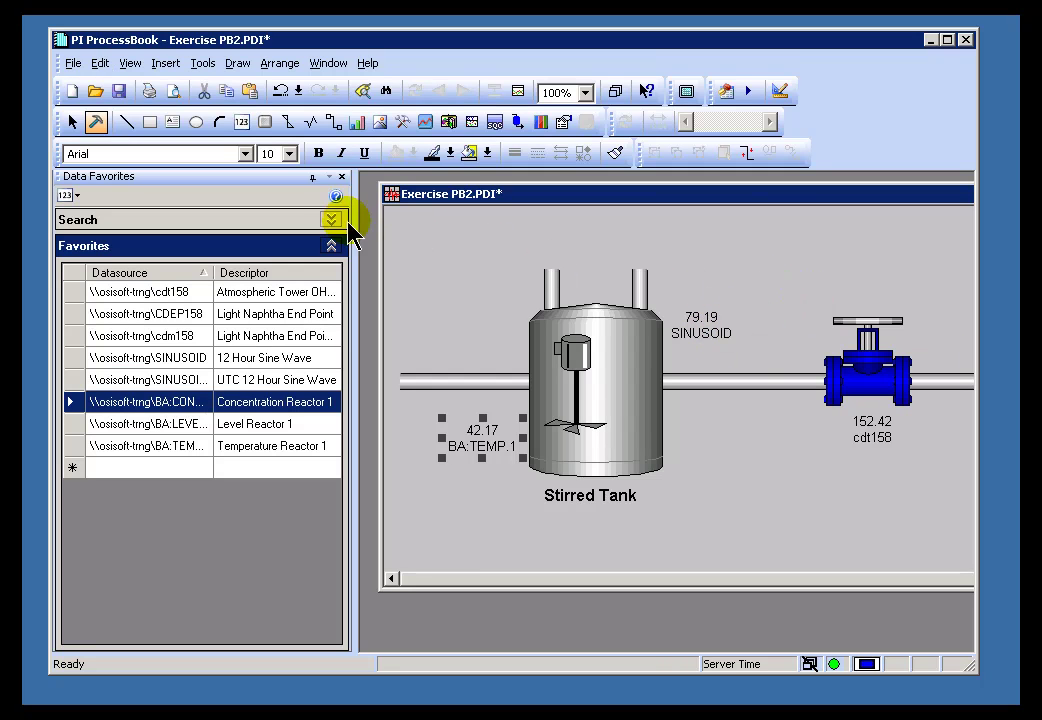
Make Bar the default Favorites symbol and add a shortened BA:TEMP.1 bar left of its value
click(77, 191)
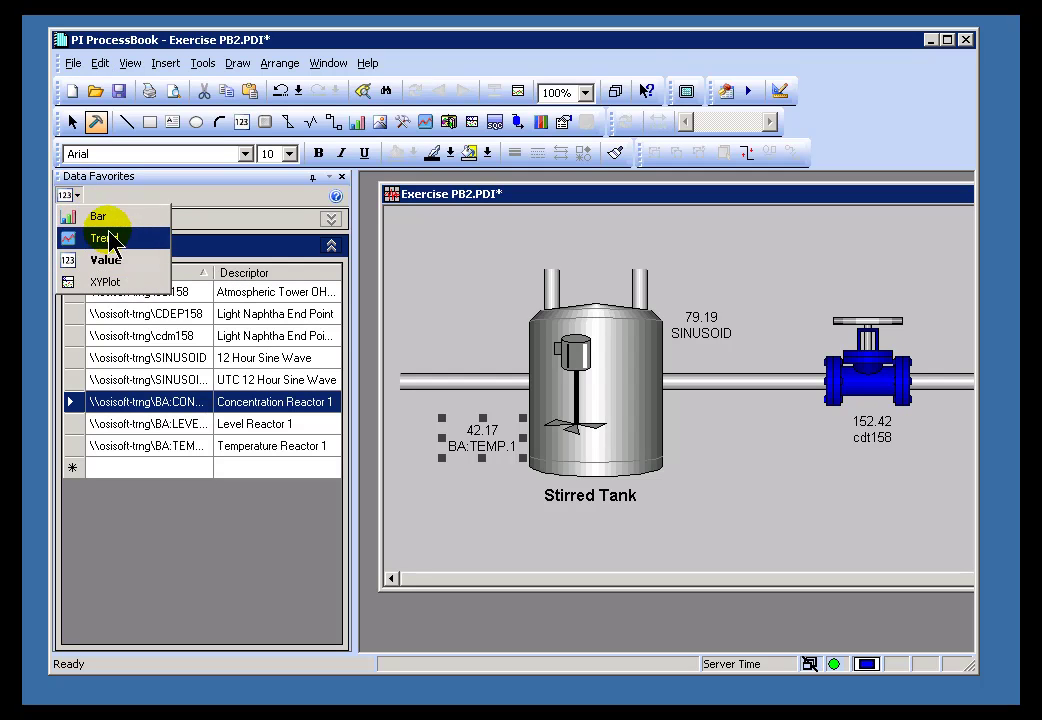
click(98, 216)
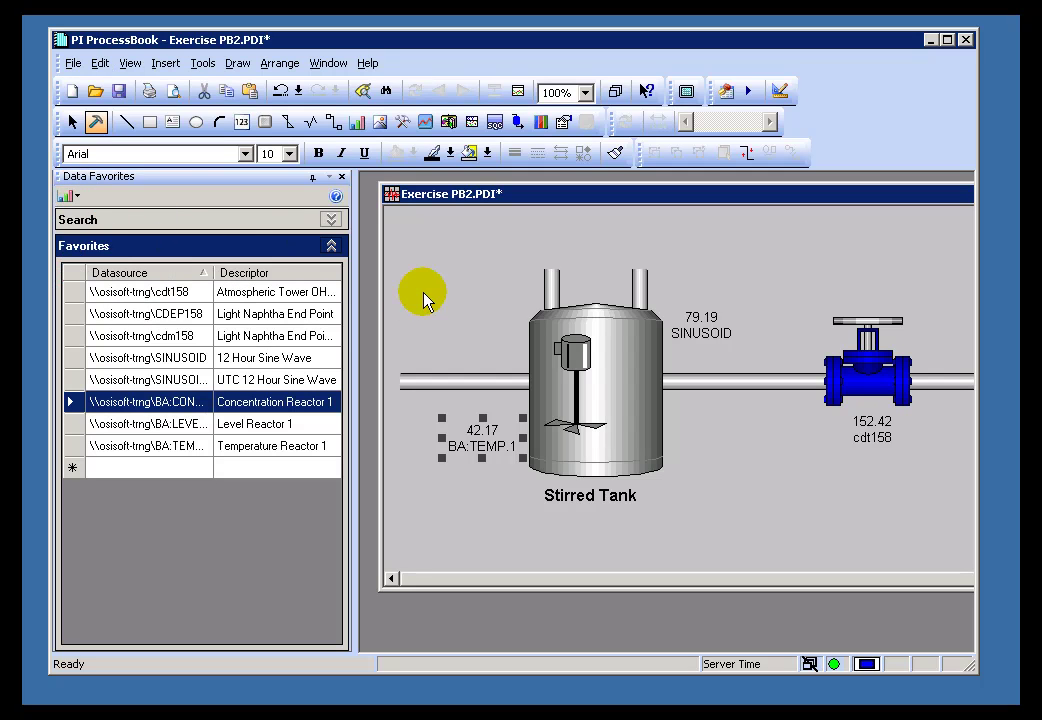
click(410, 517)
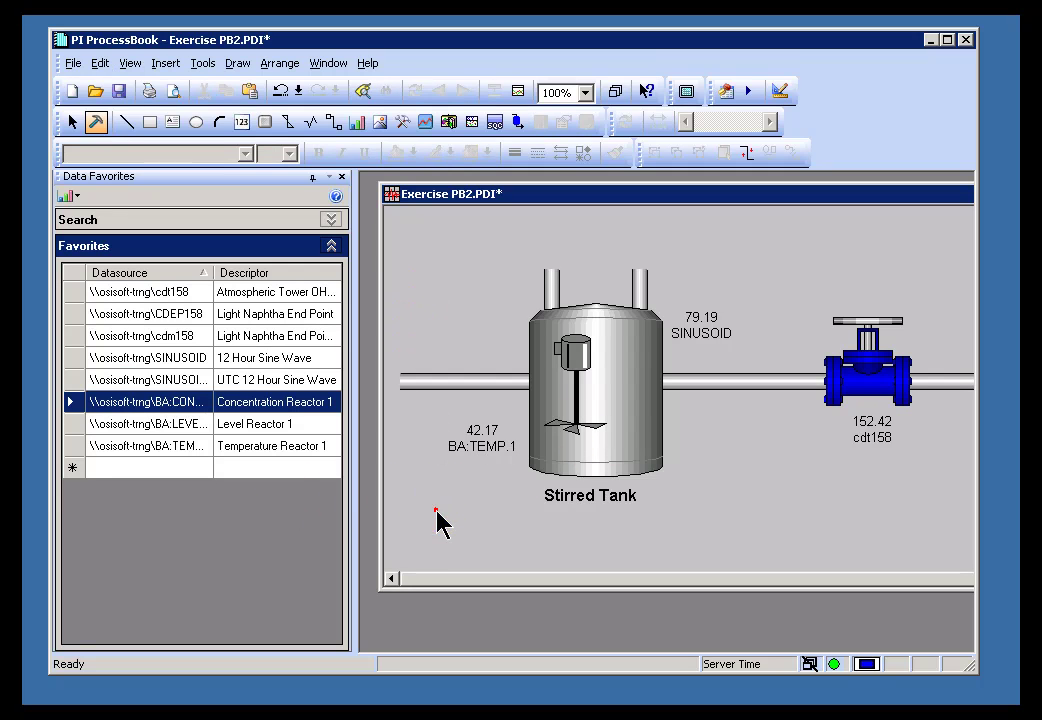
click(120, 453)
drag(540, 465, 458, 500)
drag(512, 530, 450, 445)
drag(424, 495, 429, 452)
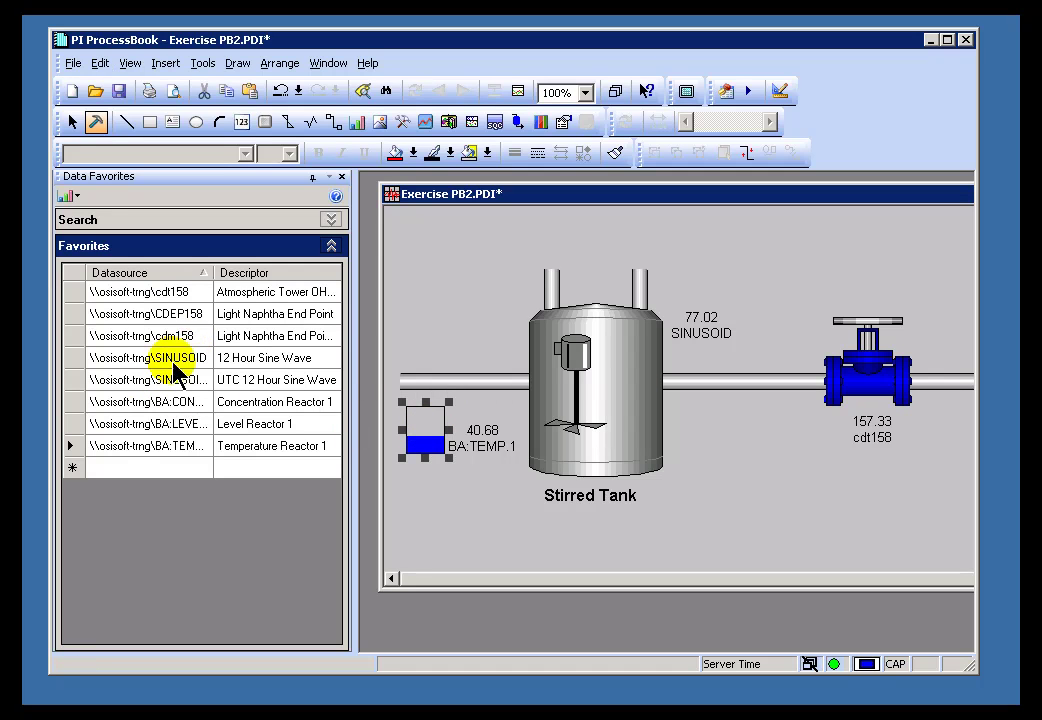
Add a resized SINUSOID bar beside its value and drop a cdt158 bar under the valve
drag(216, 281, 245, 274)
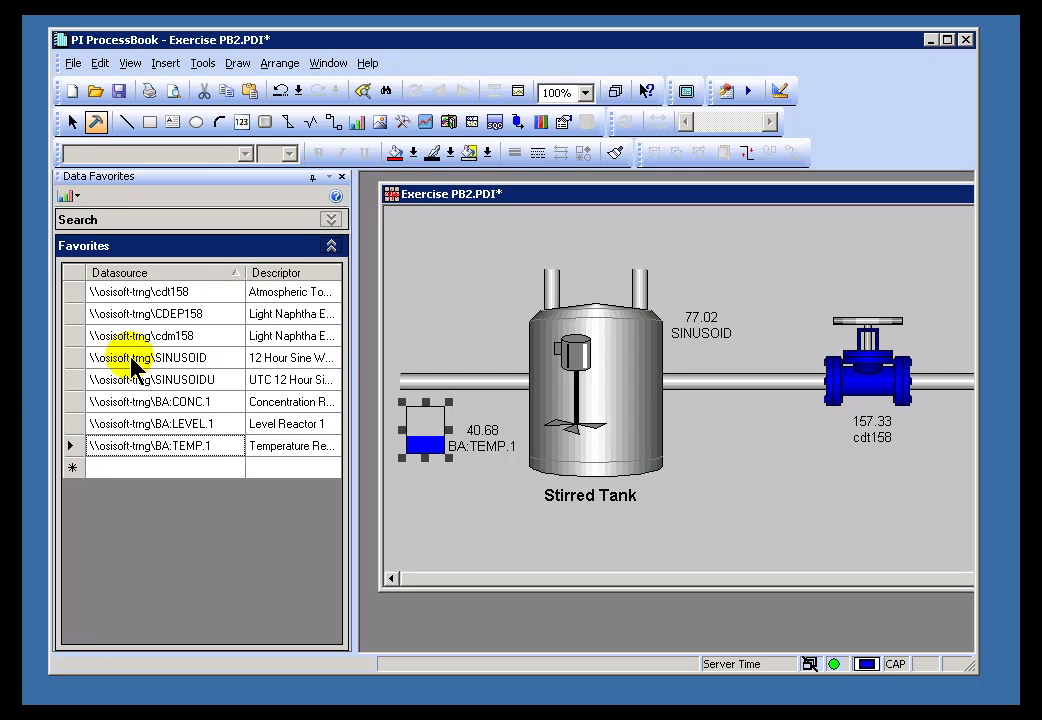
drag(117, 365, 706, 254)
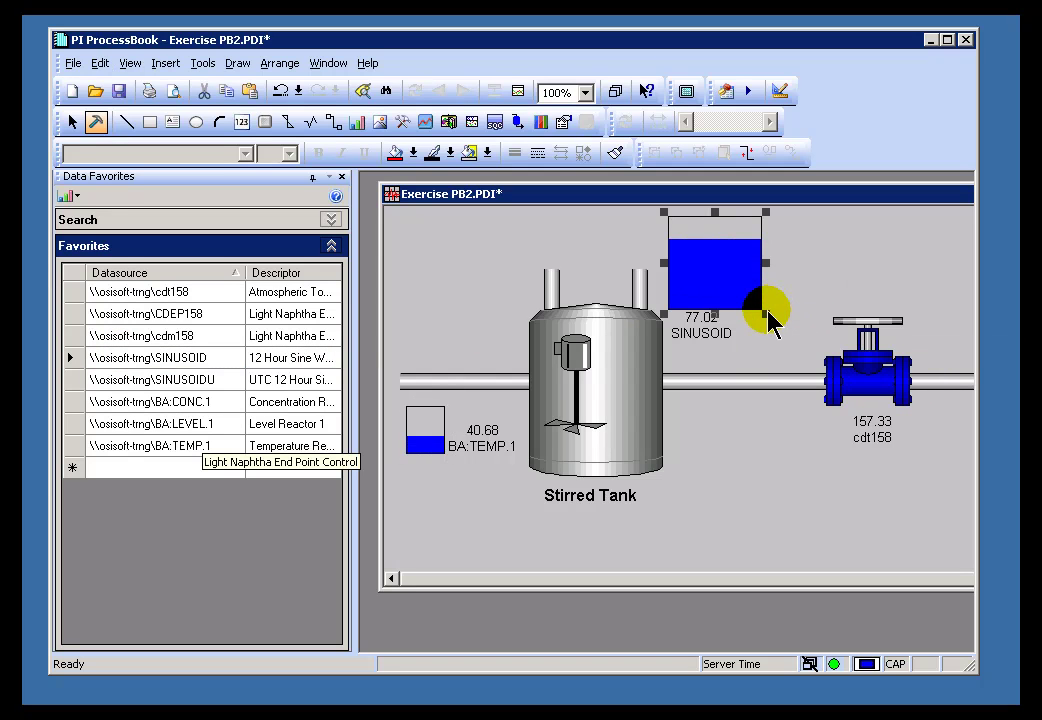
drag(766, 316, 707, 270)
drag(750, 333, 764, 335)
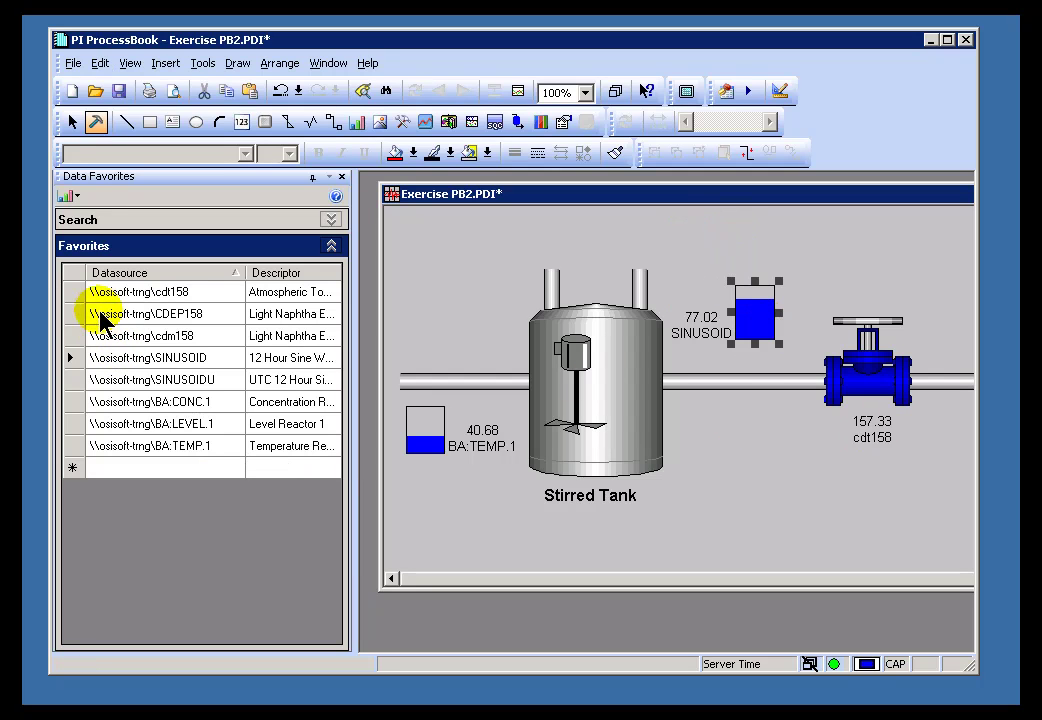
drag(100, 295, 846, 443)
Make Trend the default symbol type for tags dropped onto the display
click(74, 196)
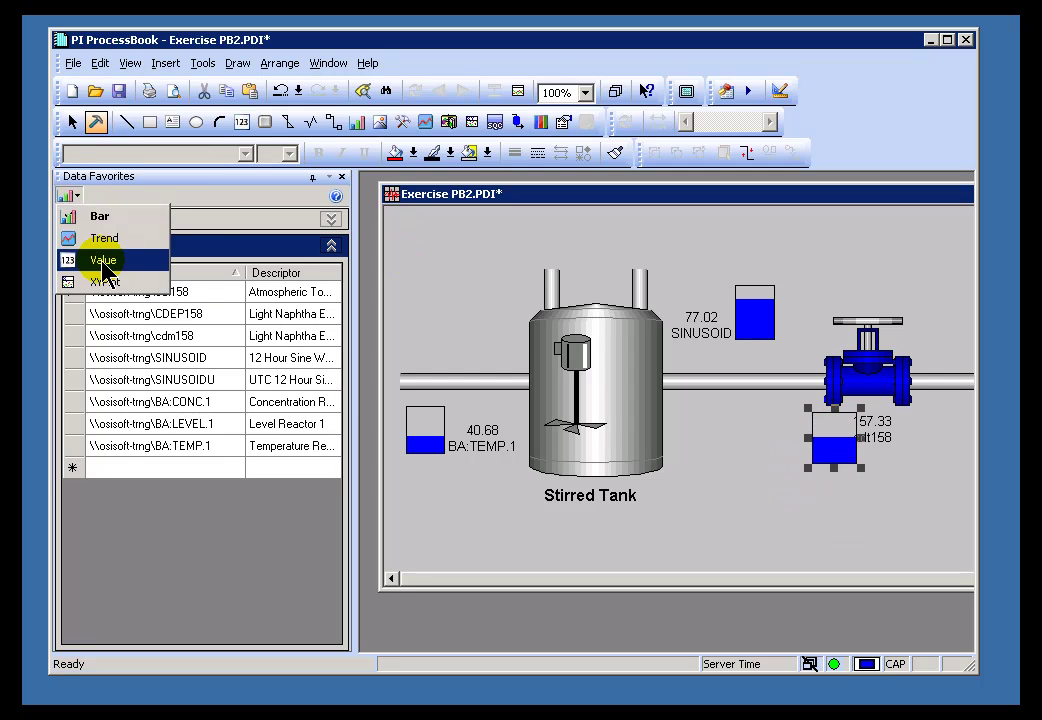
click(104, 260)
click(76, 197)
click(102, 235)
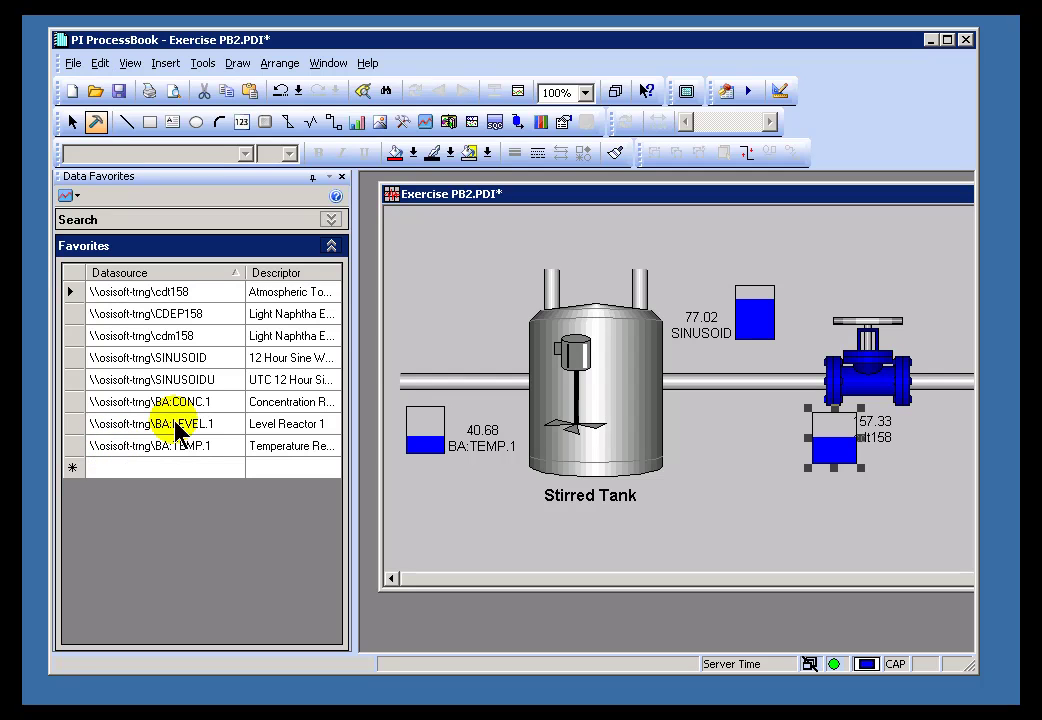
Add a small SINUSOID trend above its bar without covering the SINUSOID value
drag(120, 358, 733, 263)
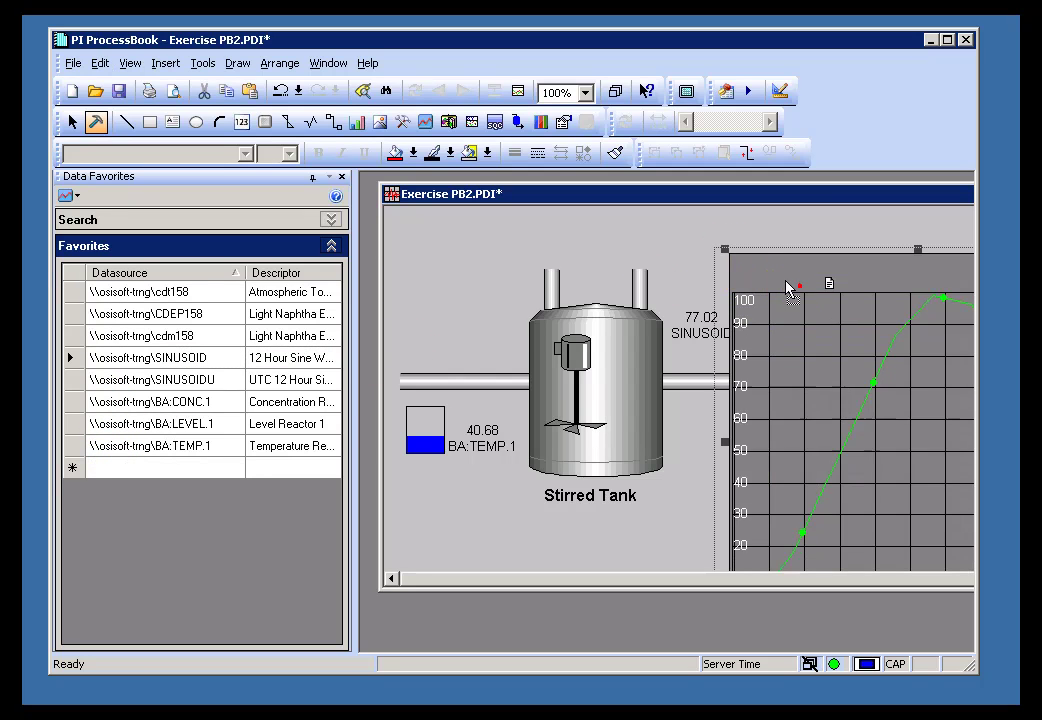
drag(786, 286, 549, 263)
drag(500, 224, 640, 442)
drag(721, 484, 710, 239)
drag(621, 370, 597, 245)
click(785, 264)
click(607, 222)
drag(785, 264, 775, 268)
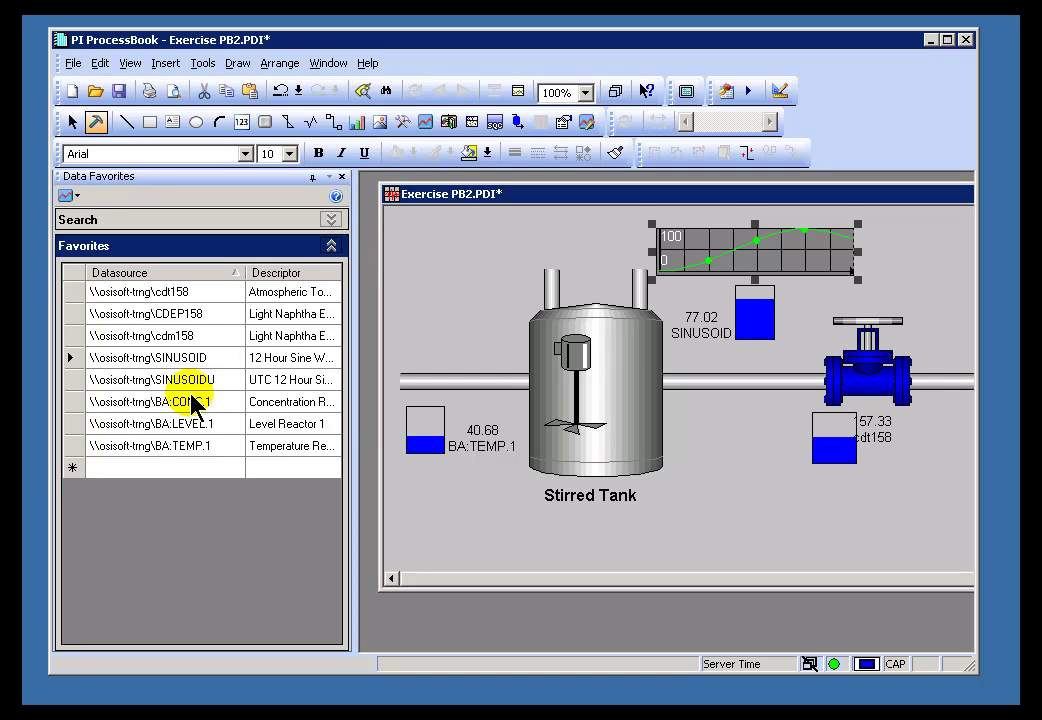
Drop a SINUSOIDU trend on the display, then undo it with Ctrl+Z
drag(130, 386, 737, 522)
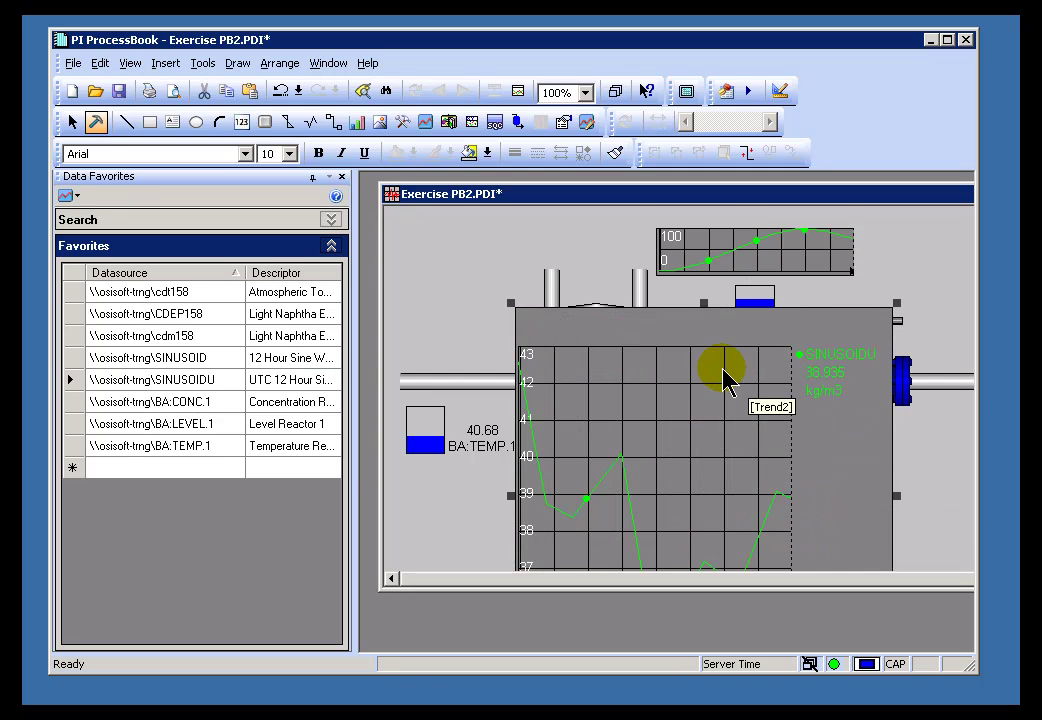
key(ctrl+z)
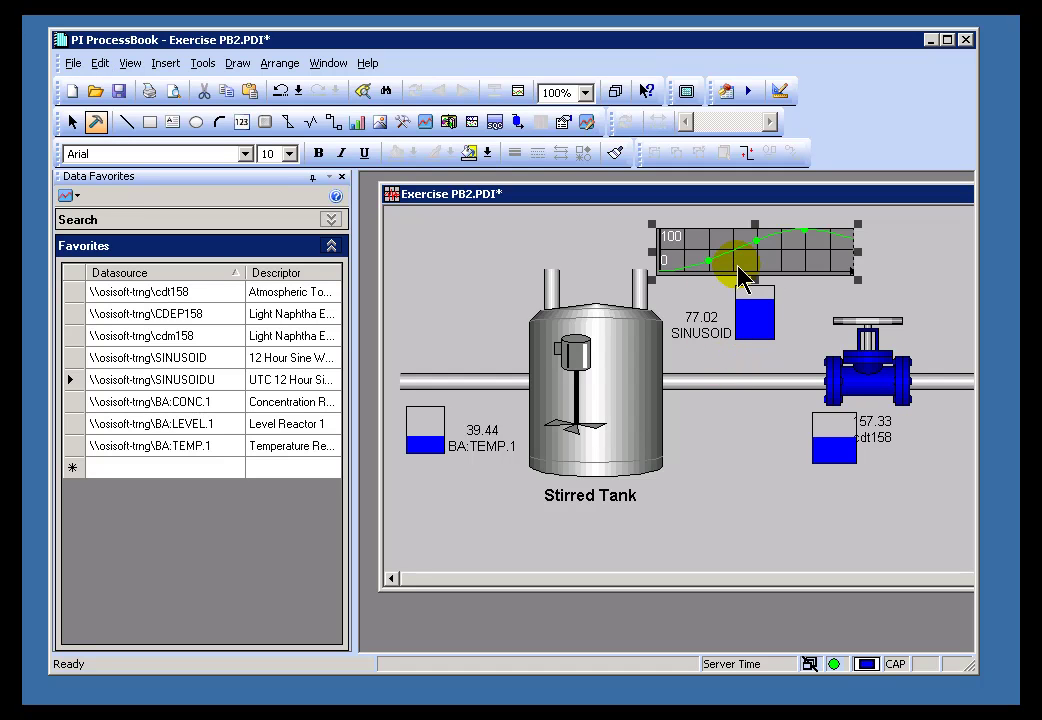
key(ctrl+z)
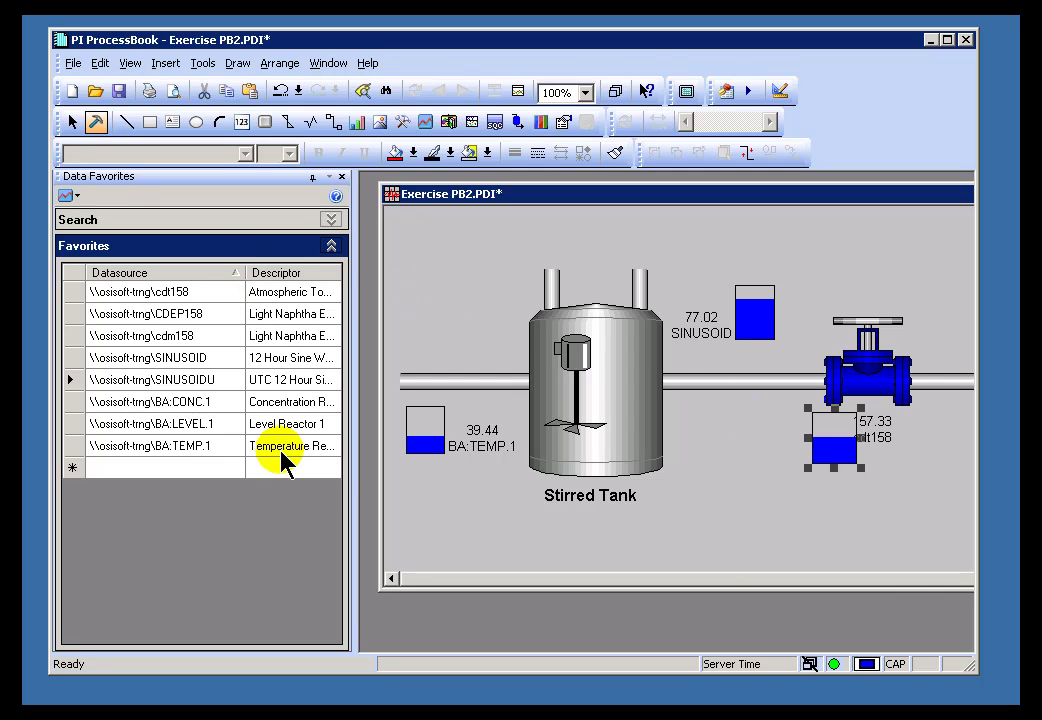
click(145, 403)
ctrl+click(116, 424)
ctrl+click(126, 447)
click(430, 243)
click(655, 390)
drag(675, 338, 698, 296)
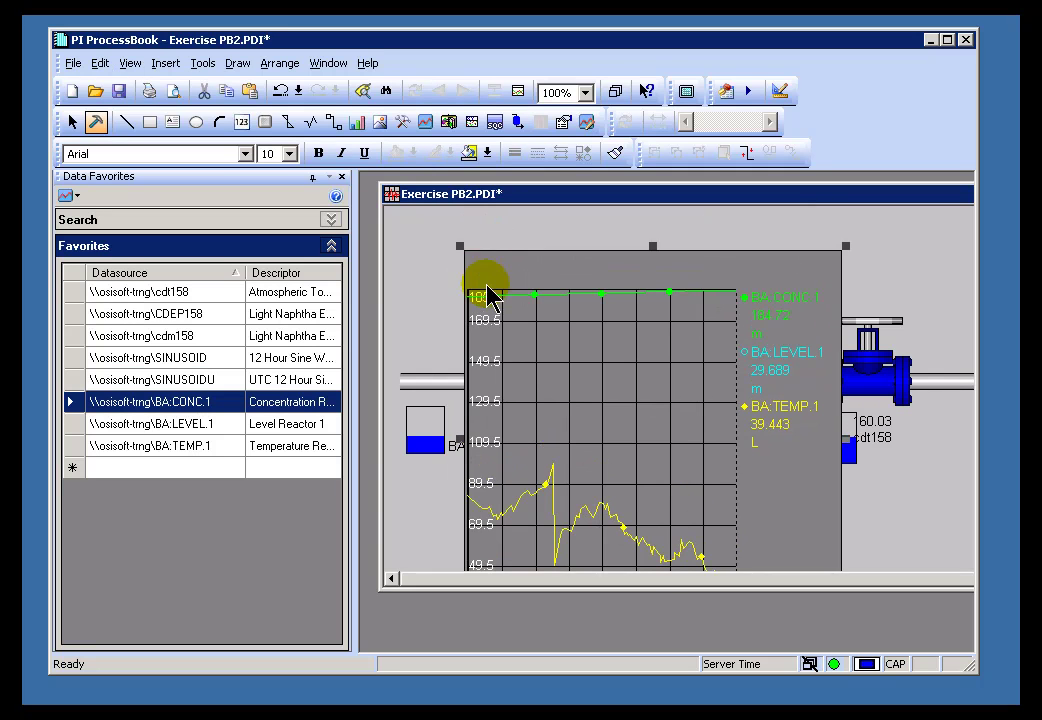
drag(460, 247, 515, 305)
key(Delete)
click(130, 360)
shift+click(130, 320)
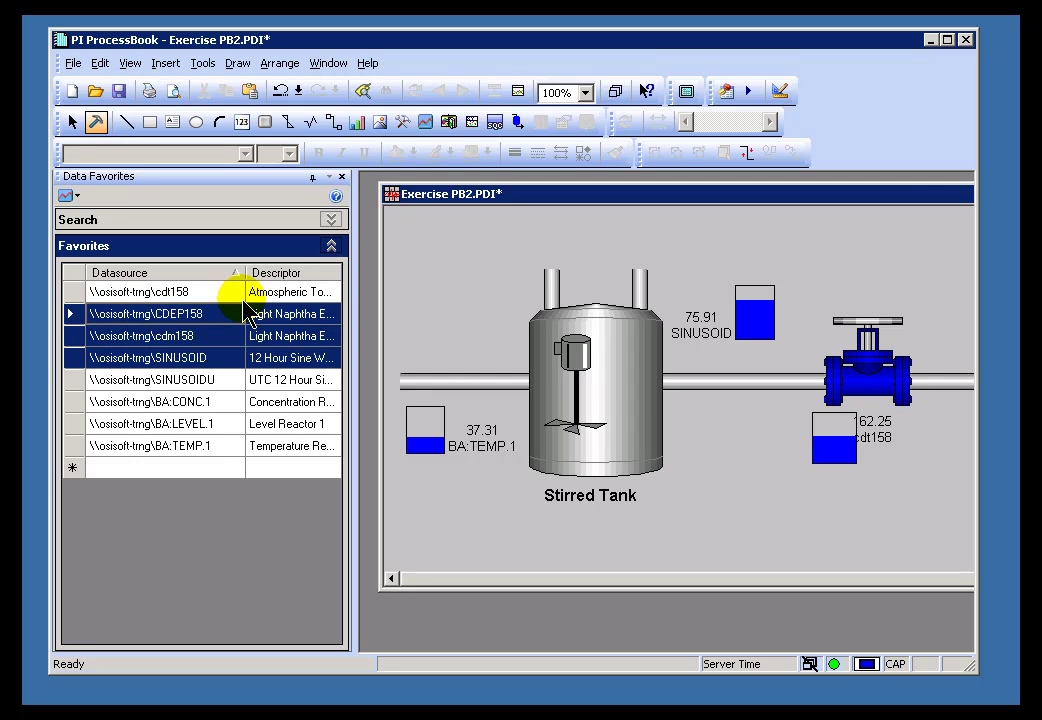
click(143, 296)
ctrl+click(155, 336)
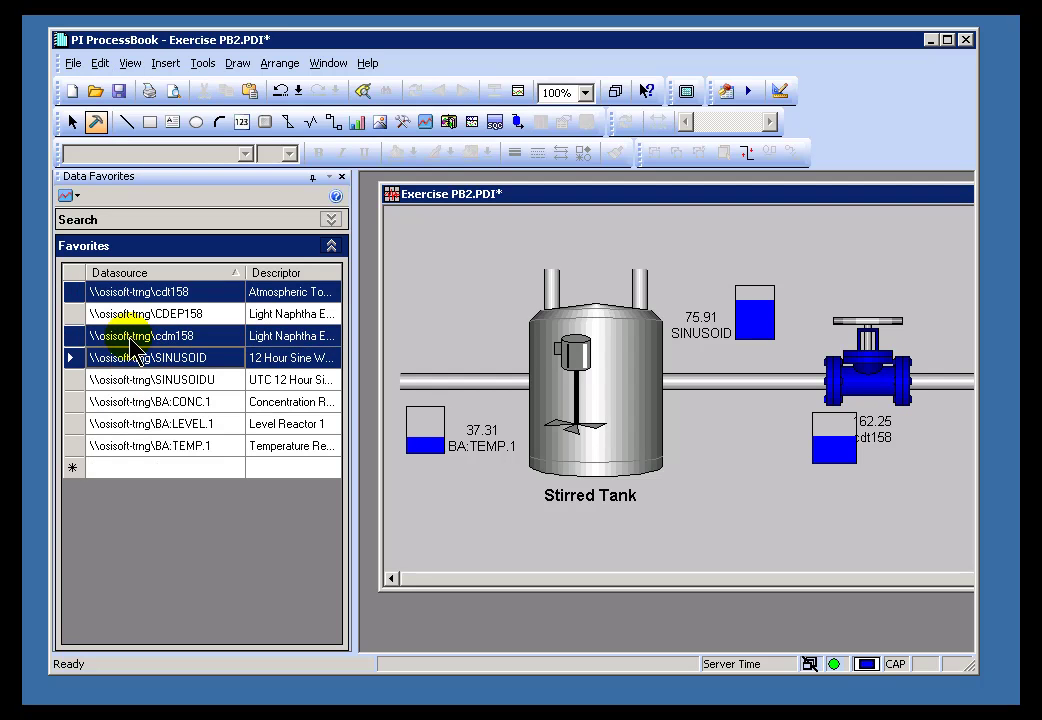
drag(109, 335, 447, 270)
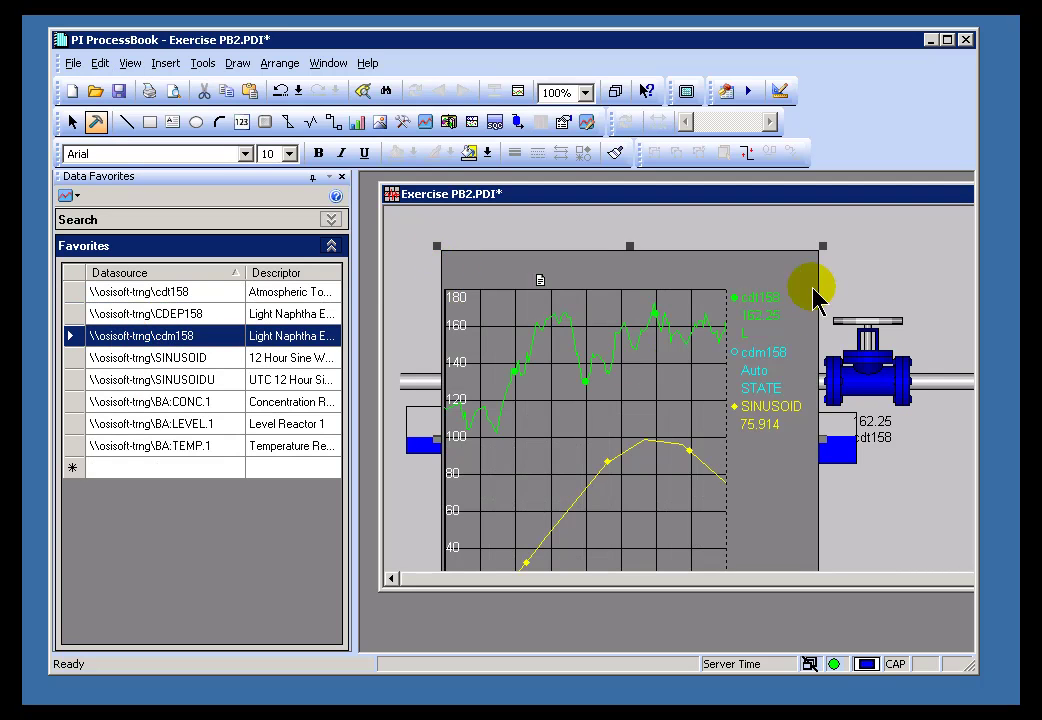
drag(823, 246, 830, 414)
drag(688, 488, 680, 305)
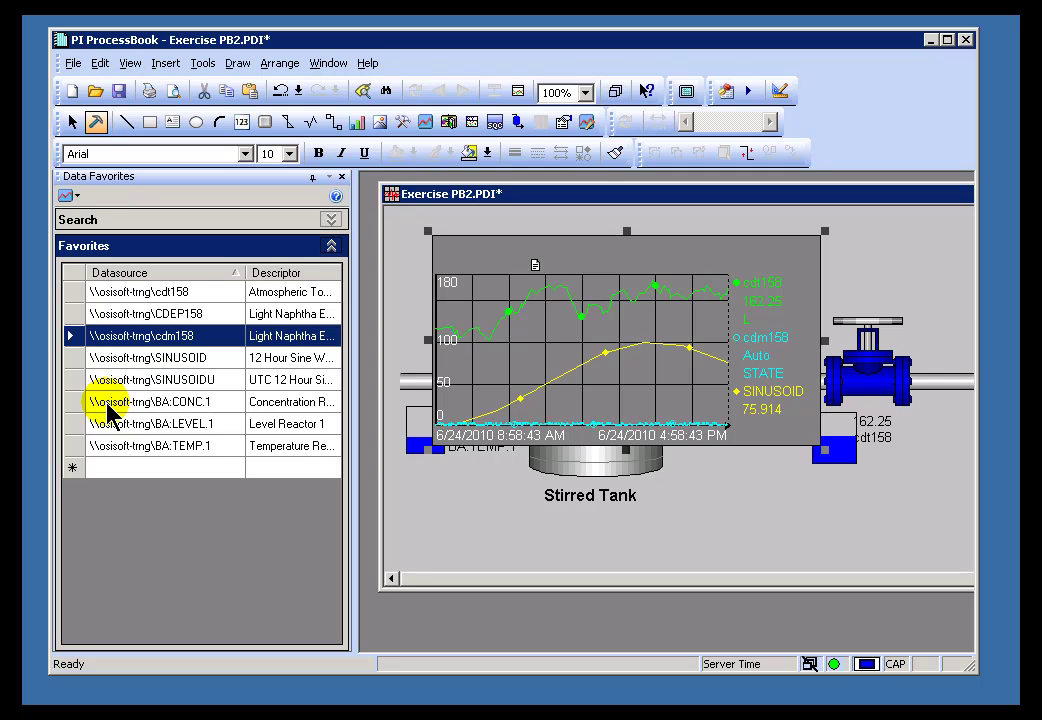
drag(110, 410, 537, 360)
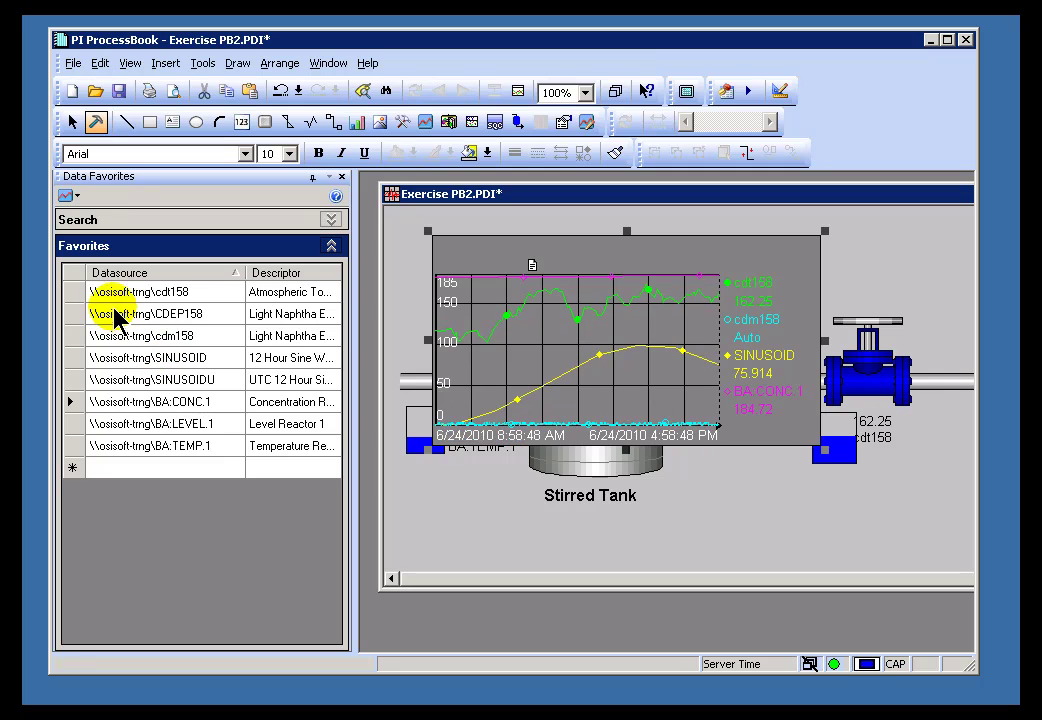
mouse_move(117, 297)
mouse_down()
mouse_move(558, 354)
mouse_move(456, 362)
mouse_move(133, 324)
mouse_move(320, 368)
mouse_move(428, 368)
mouse_move(179, 379)
mouse_move(314, 379)
mouse_move(540, 354)
mouse_move(541, 372)
mouse_up()
mouse_move(110, 432)
mouse_down()
mouse_move(493, 349)
mouse_move(128, 452)
mouse_move(290, 425)
mouse_move(530, 344)
mouse_move(565, 379)
mouse_up()
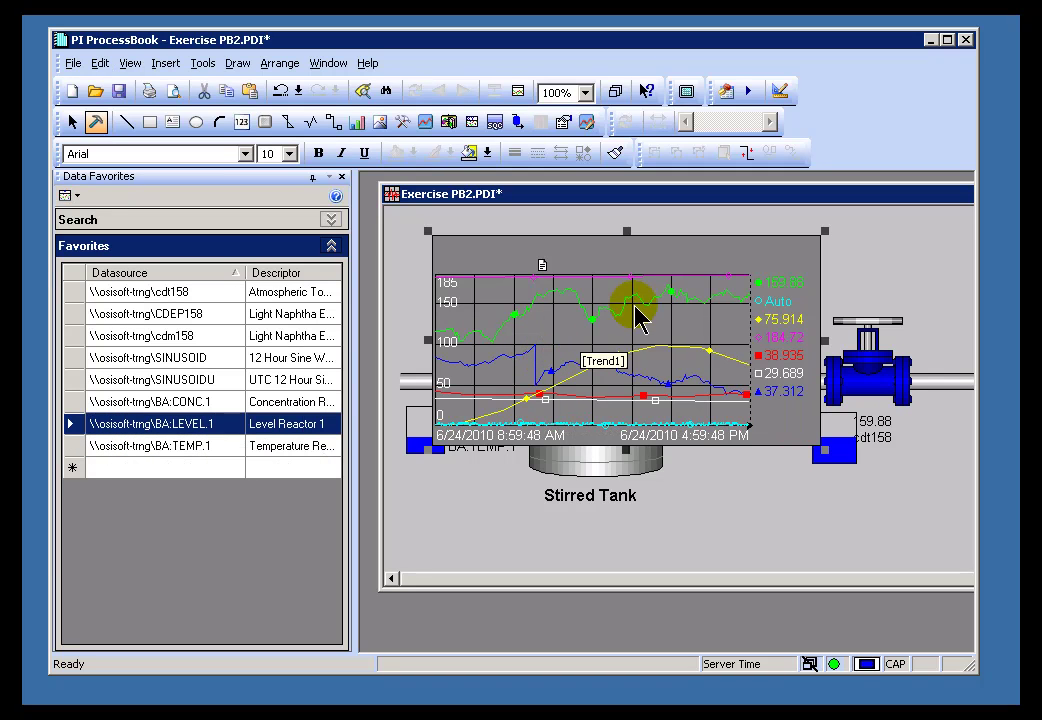
mouse_move(655, 304)
key(Delete)
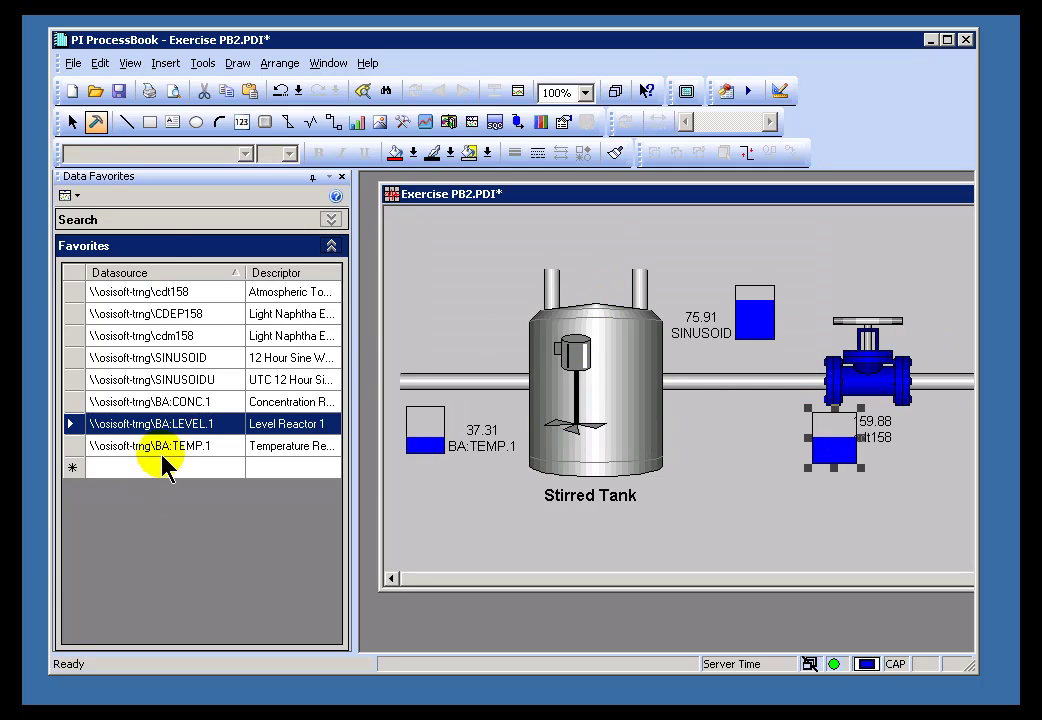
click(70, 196)
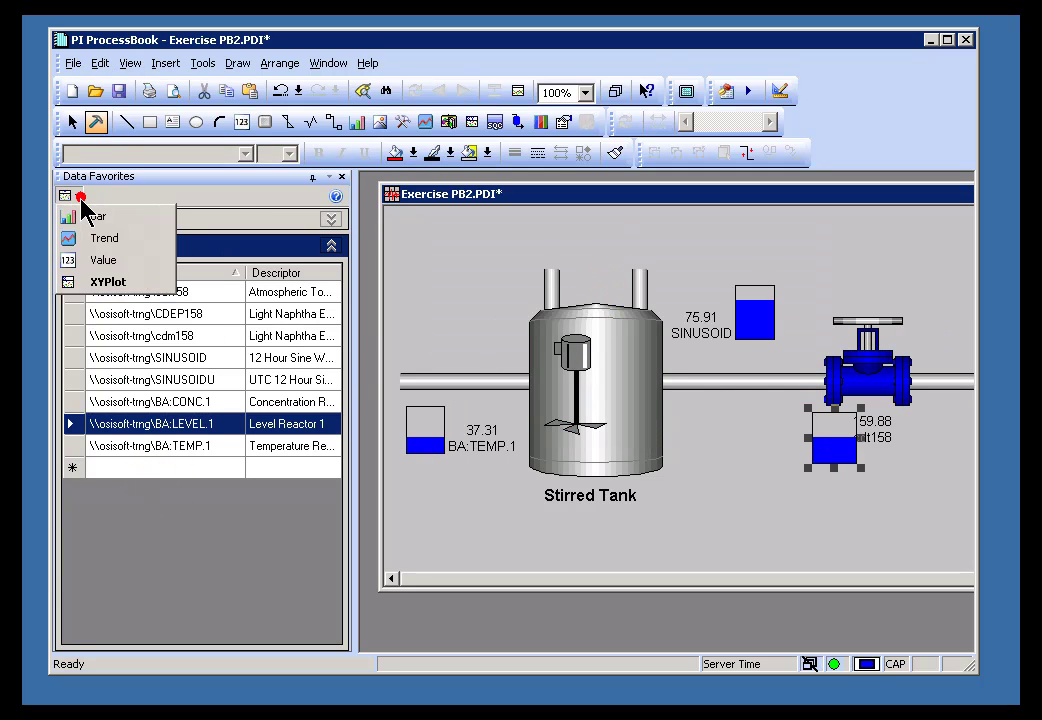
click(100, 283)
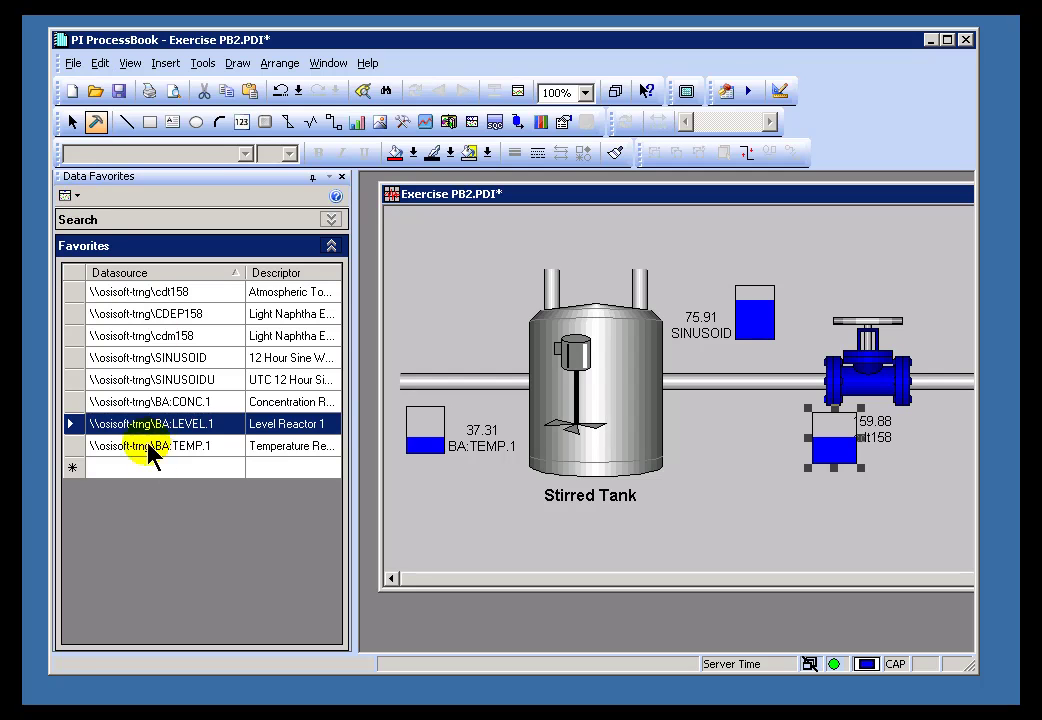
click(150, 447)
ctrl+click(103, 424)
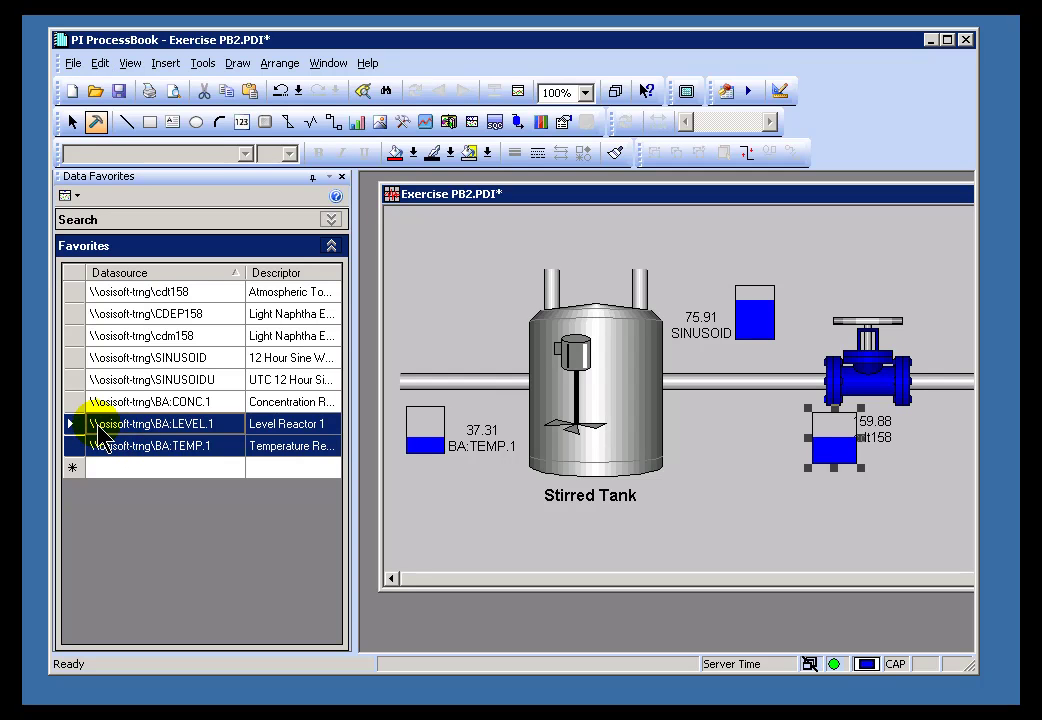
drag(137, 430, 456, 247)
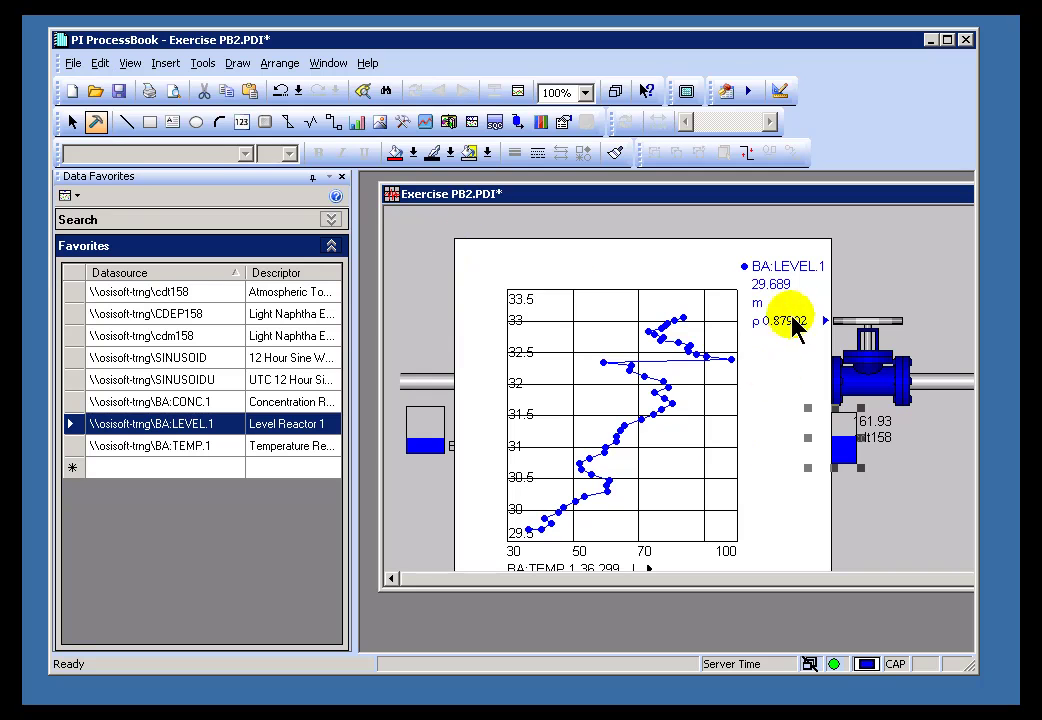
click(616, 242)
drag(607, 240, 592, 222)
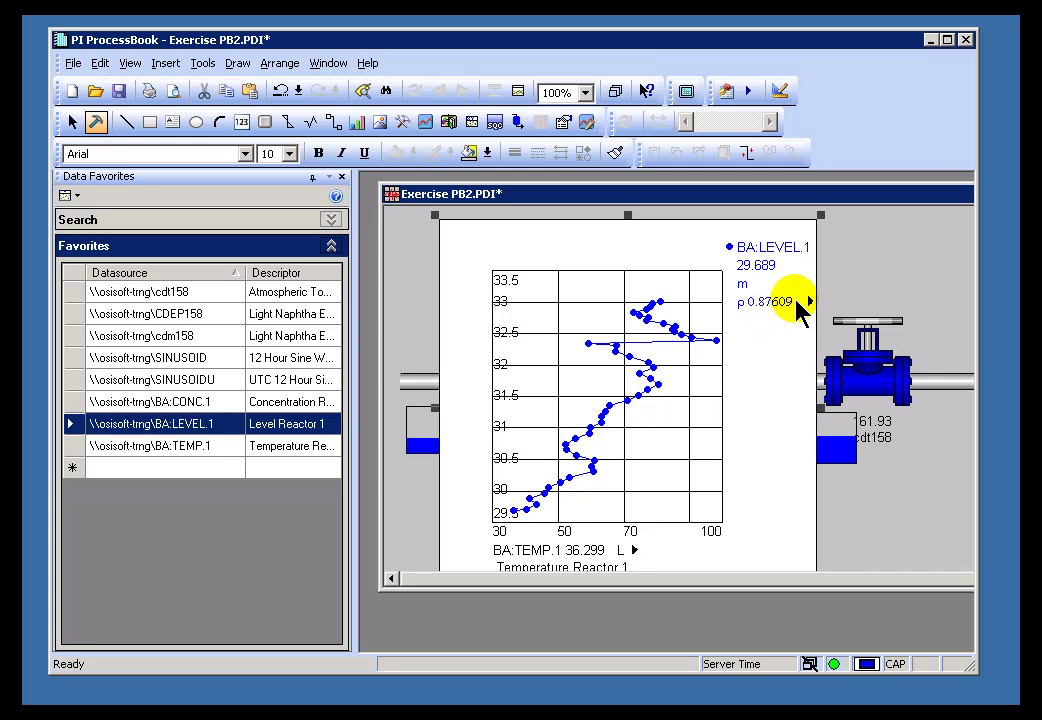
key(Delete)
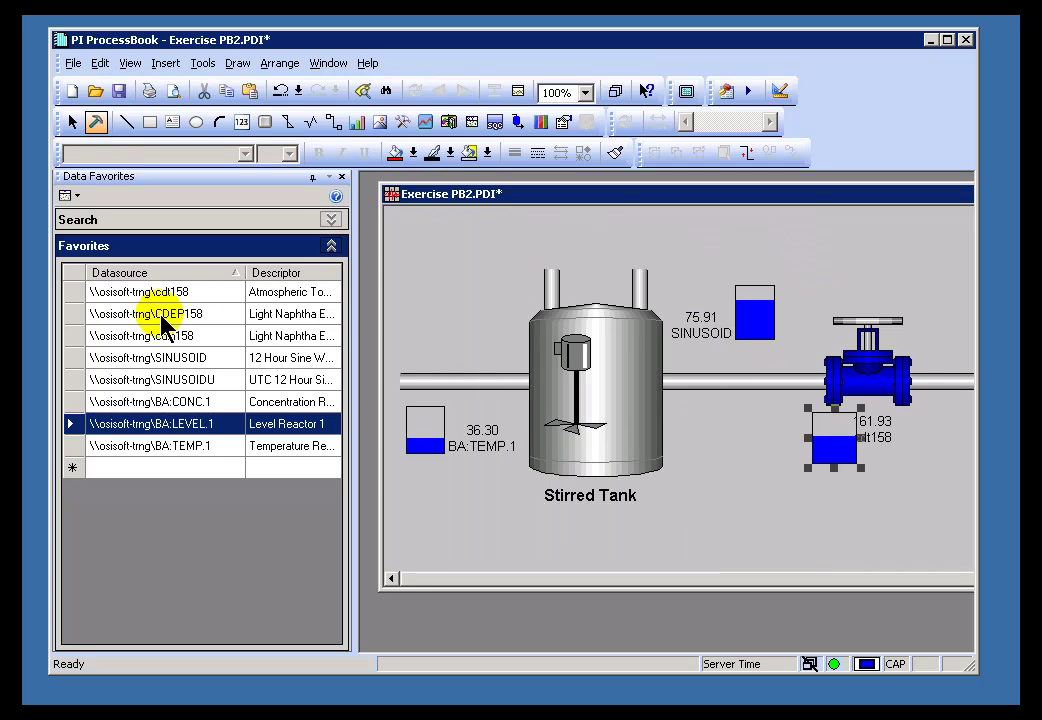
Create XY plots of BA:CONC.1 vs BA:TEMP.1 and cdt158 vs BA:LEVEL.1, then select one for removal
click(156, 357)
click(133, 446)
ctrl+click(95, 402)
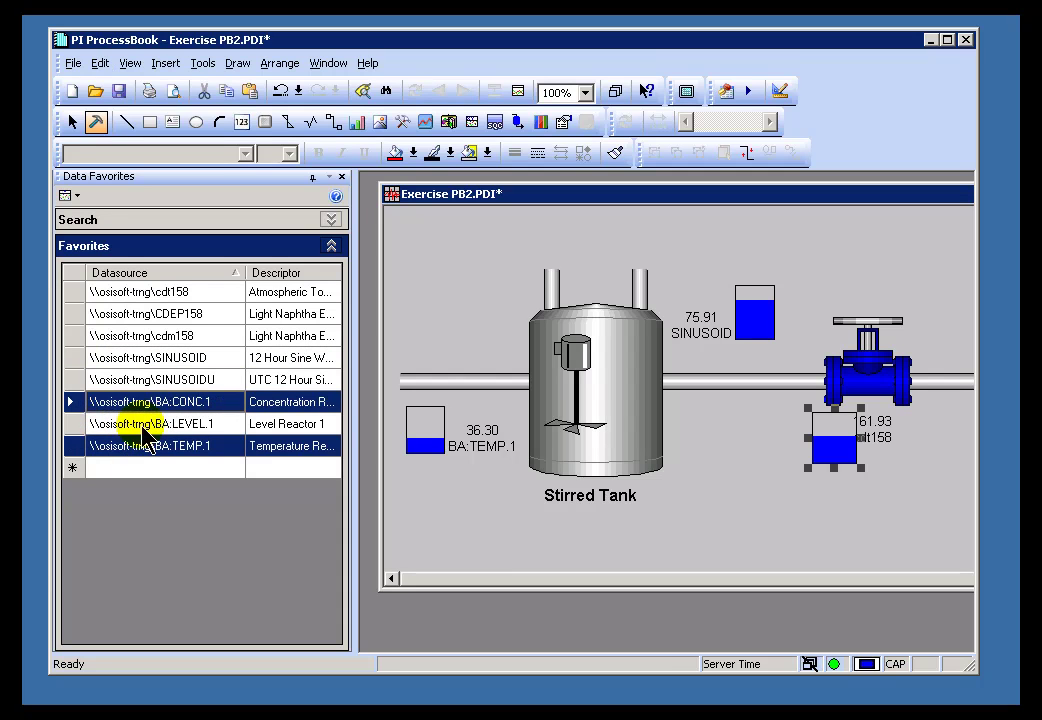
drag(456, 327, 463, 235)
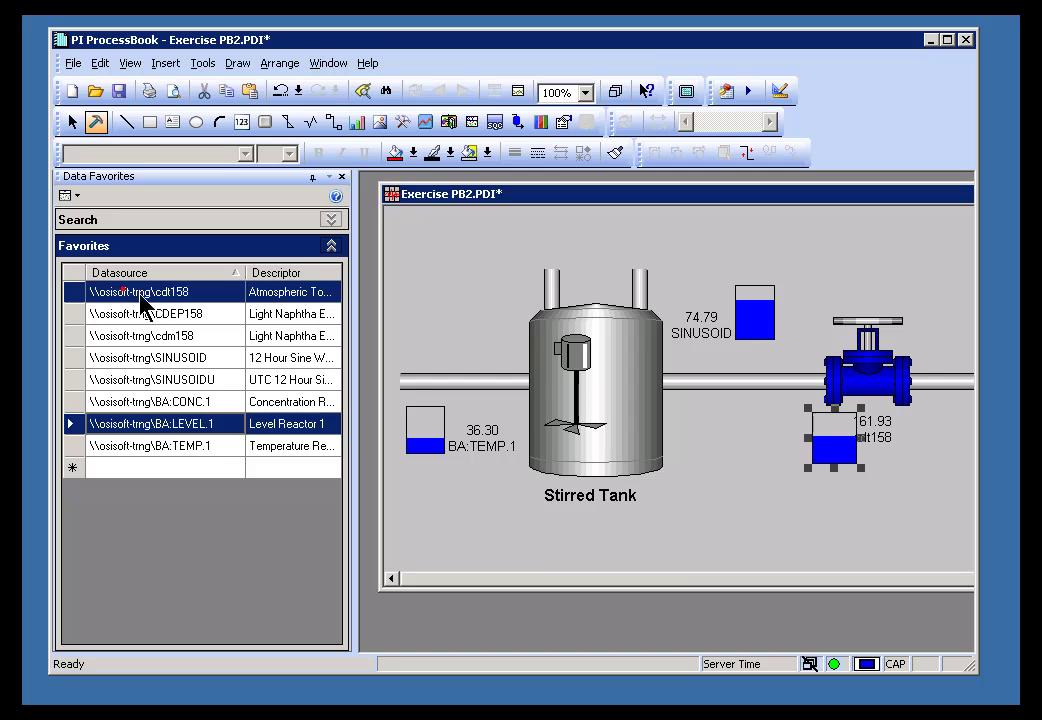
drag(143, 300, 465, 237)
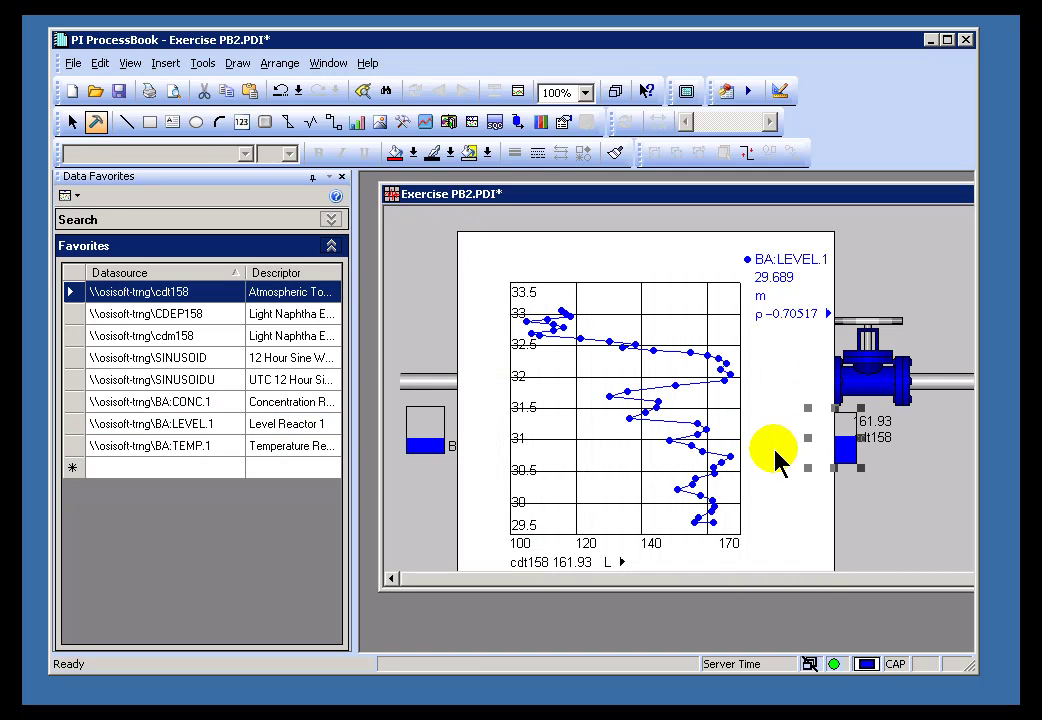
click(788, 270)
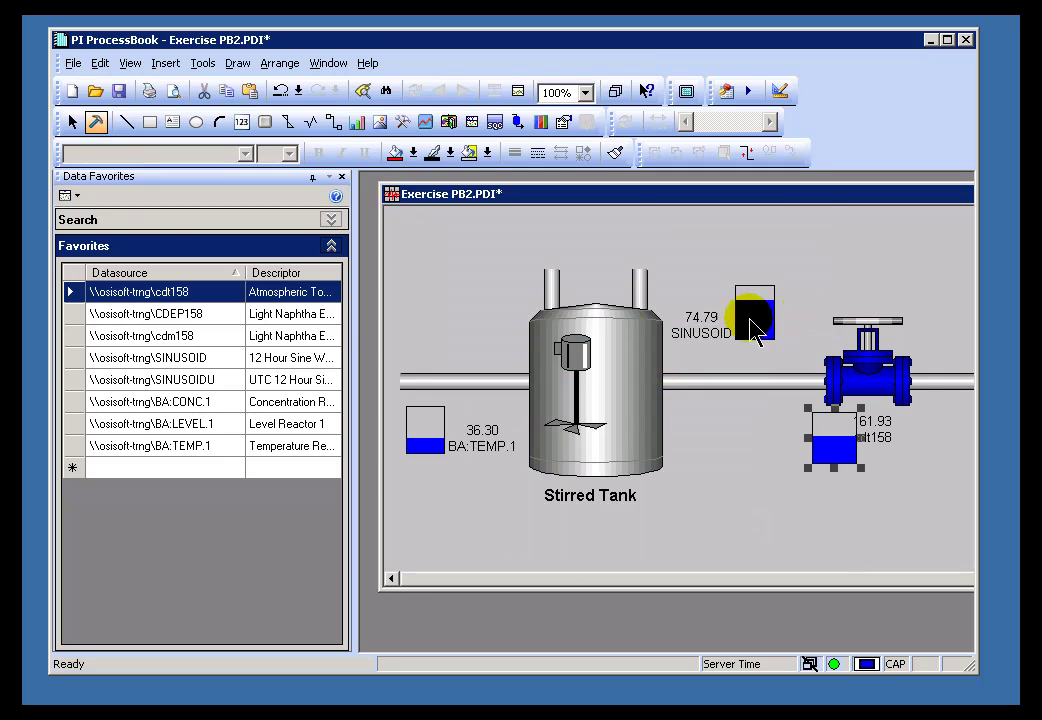
Leave the dropped-tag symbol type unchanged and expand the Search area showing the sinu* results
click(76, 196)
click(207, 193)
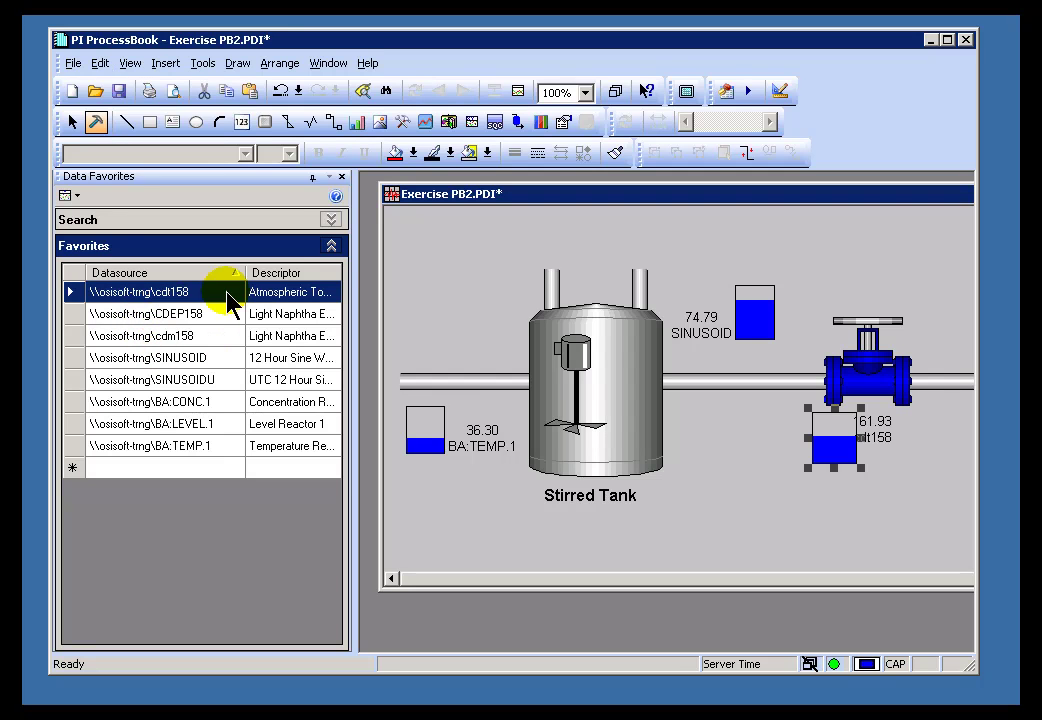
click(333, 224)
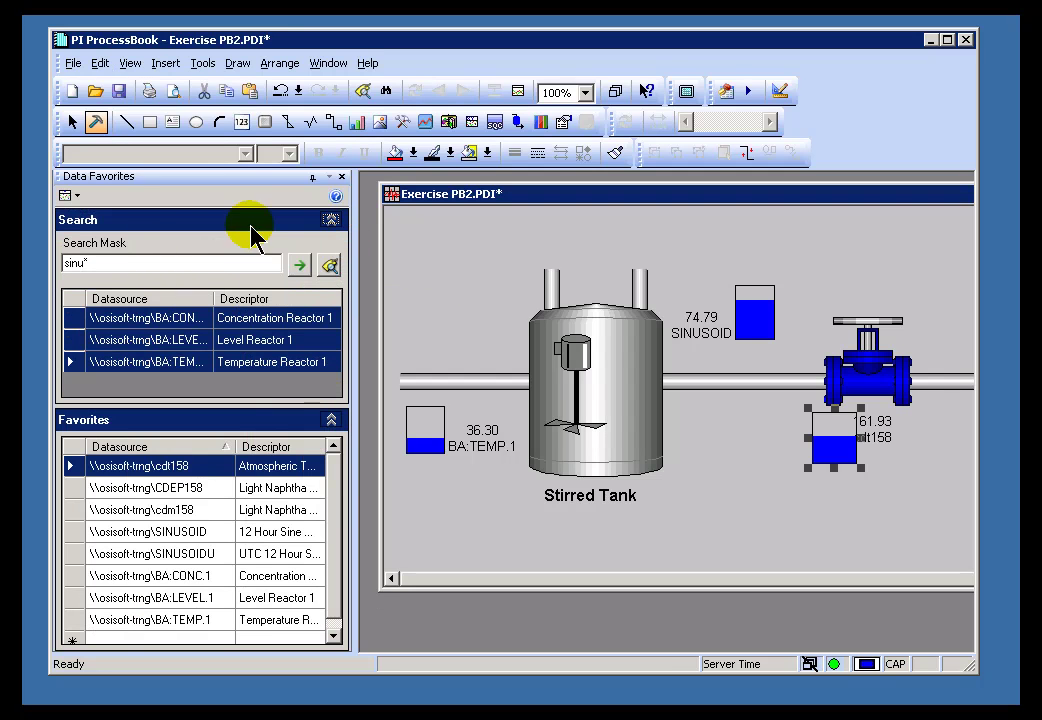